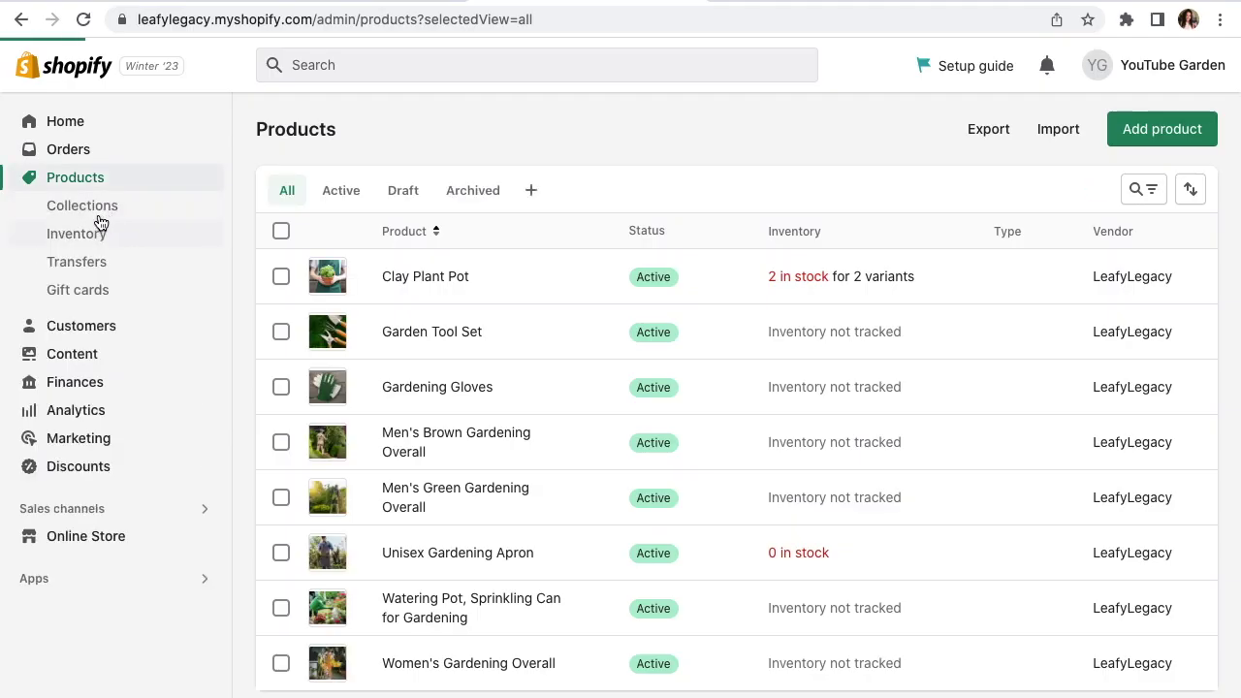
# Open the collections list and the new-collection page, then scroll through it
pyautogui.click(99, 216)
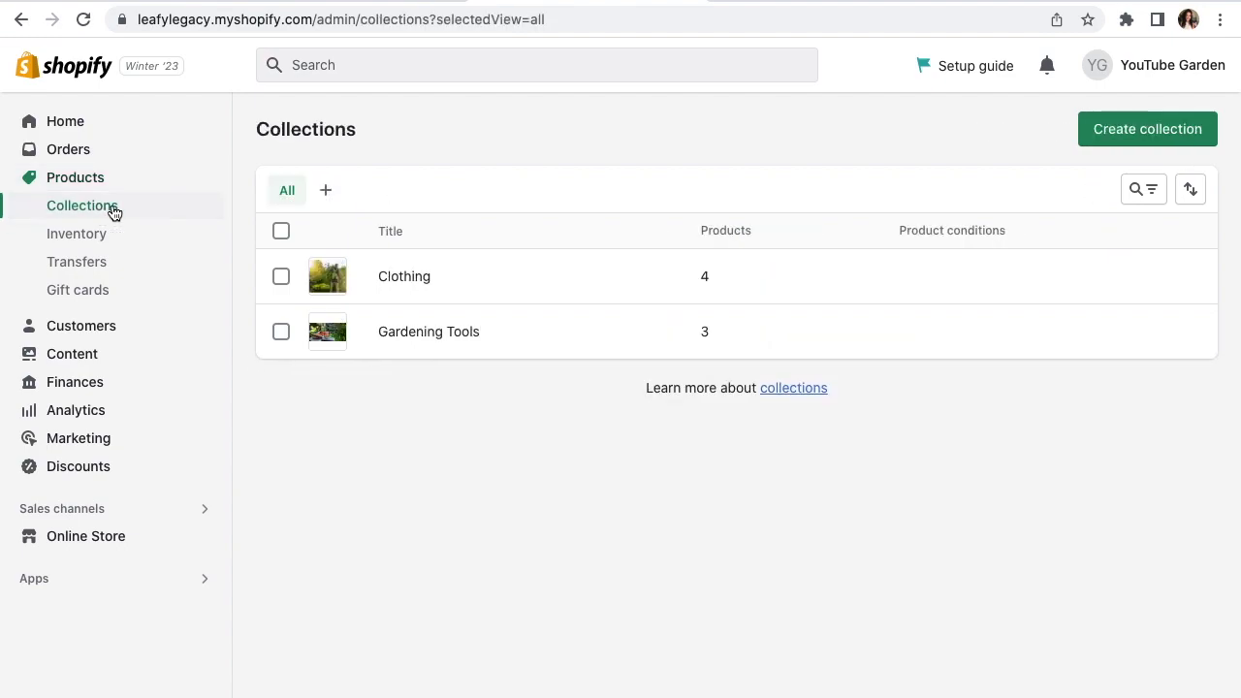
pyautogui.click(1149, 141)
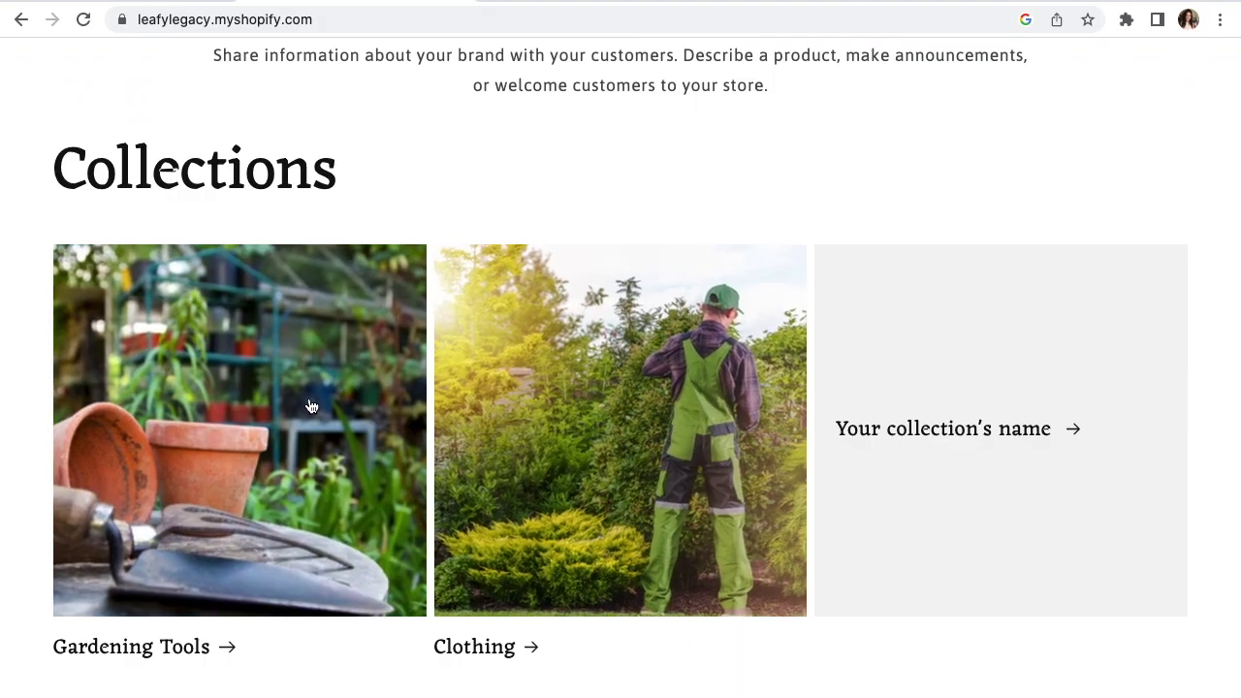
pyautogui.scroll(-6, 310, 406)
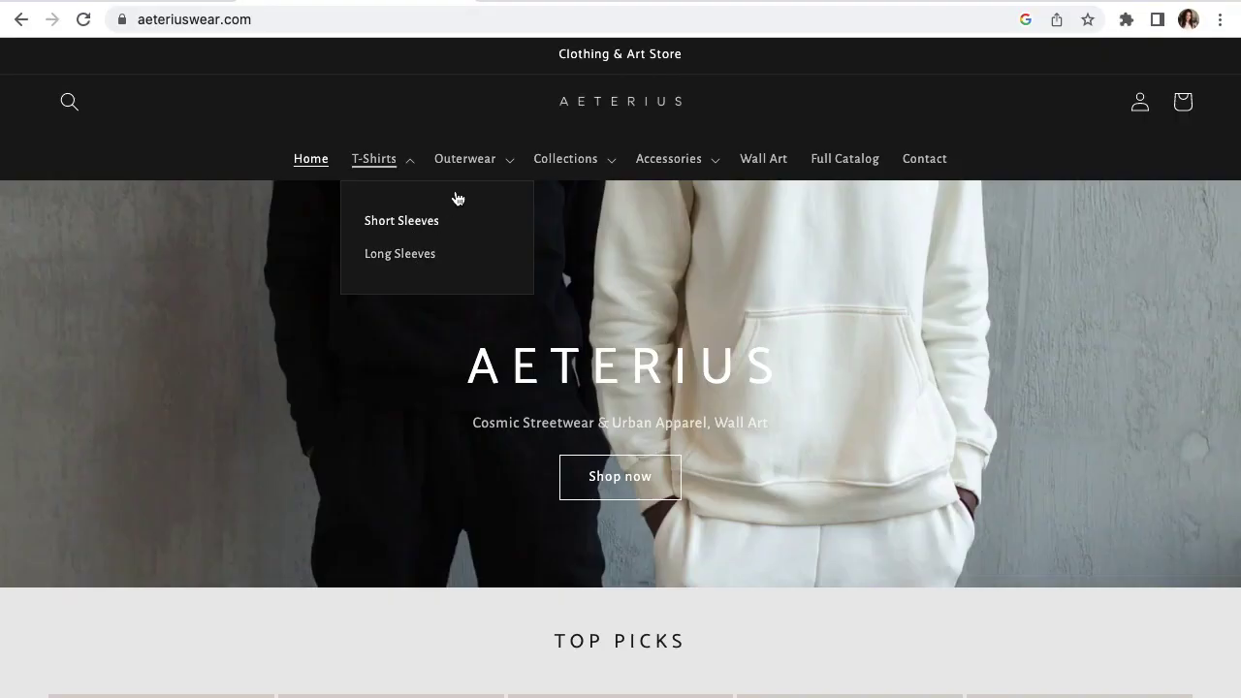
# Show the Outerwear and Collections menus, then scroll through the 980 Collection and Headwear sections
pyautogui.click(486, 164)
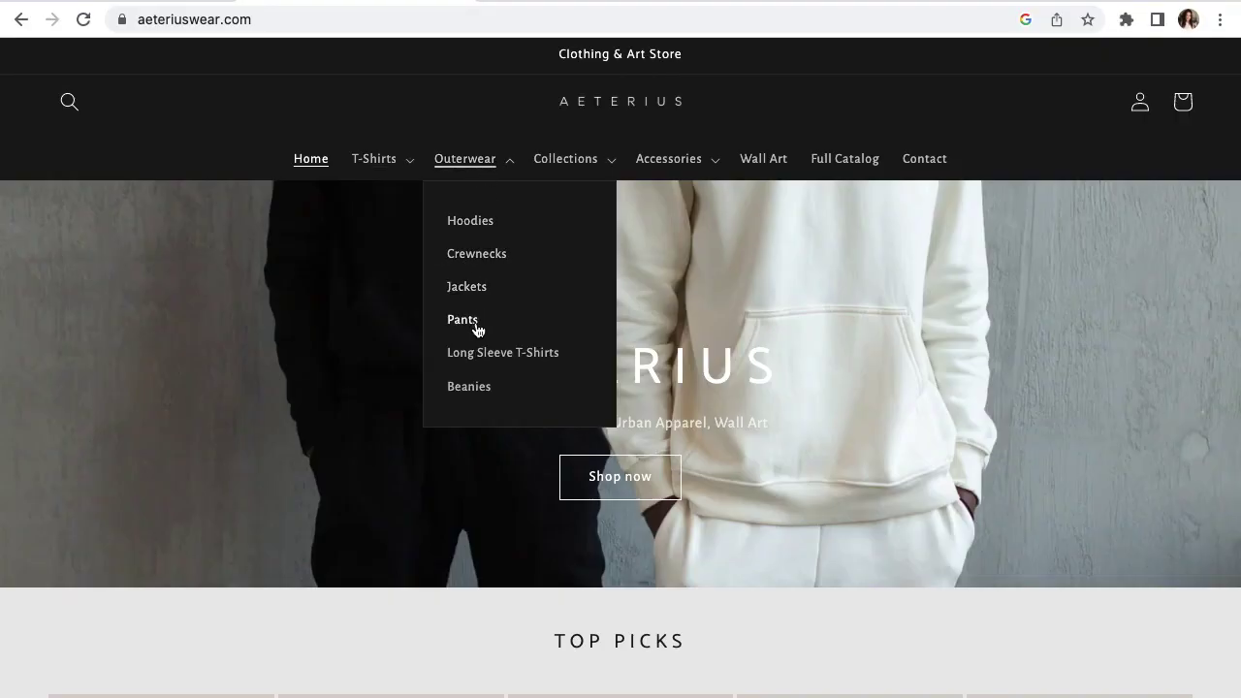
pyautogui.click(566, 167)
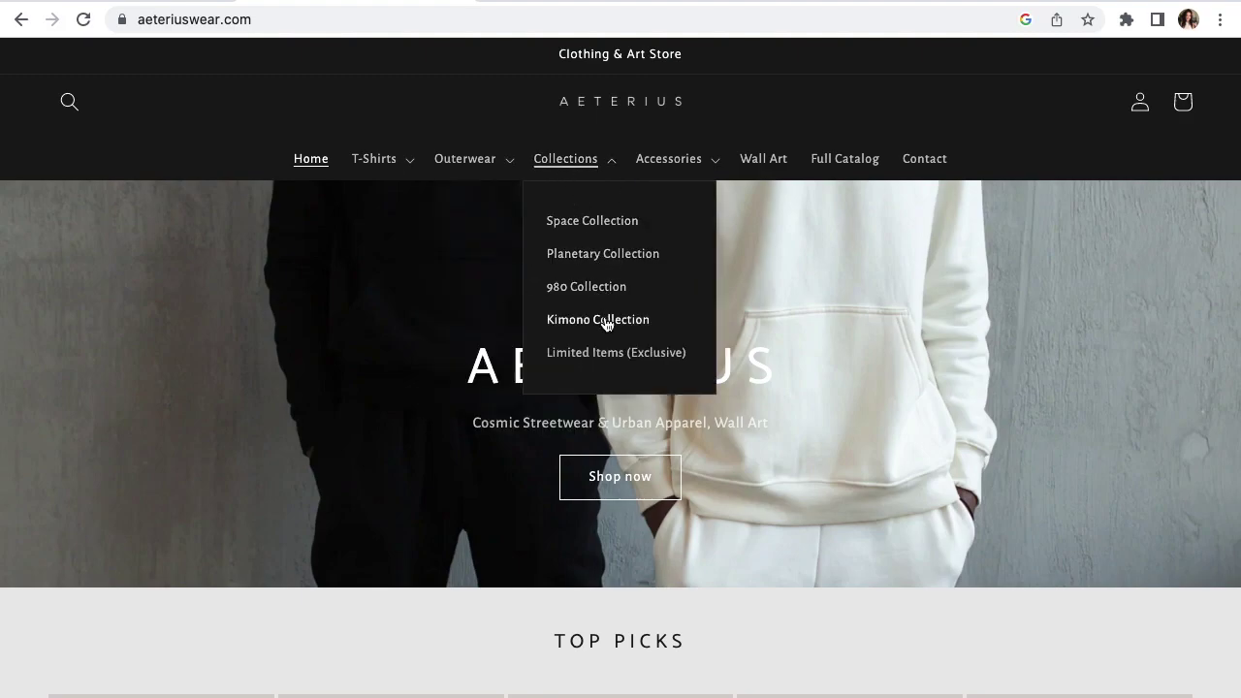
pyautogui.scroll(-20, 1181, 386)
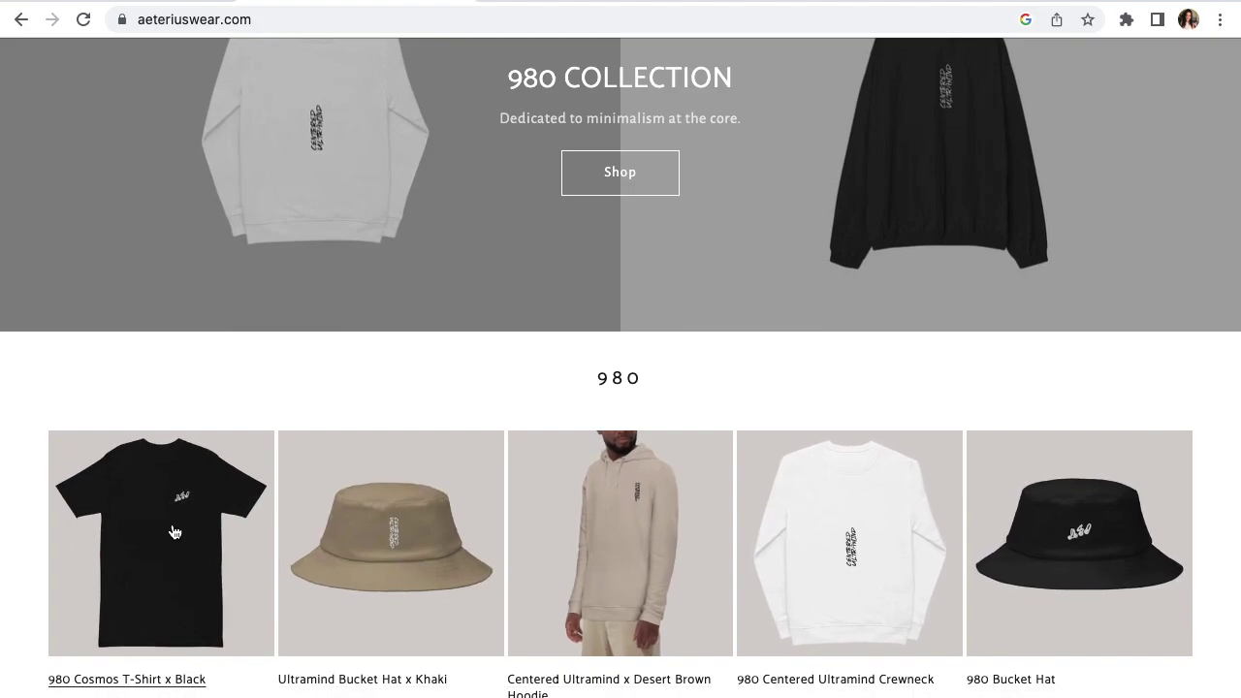
pyautogui.scroll(-5, 404, 567)
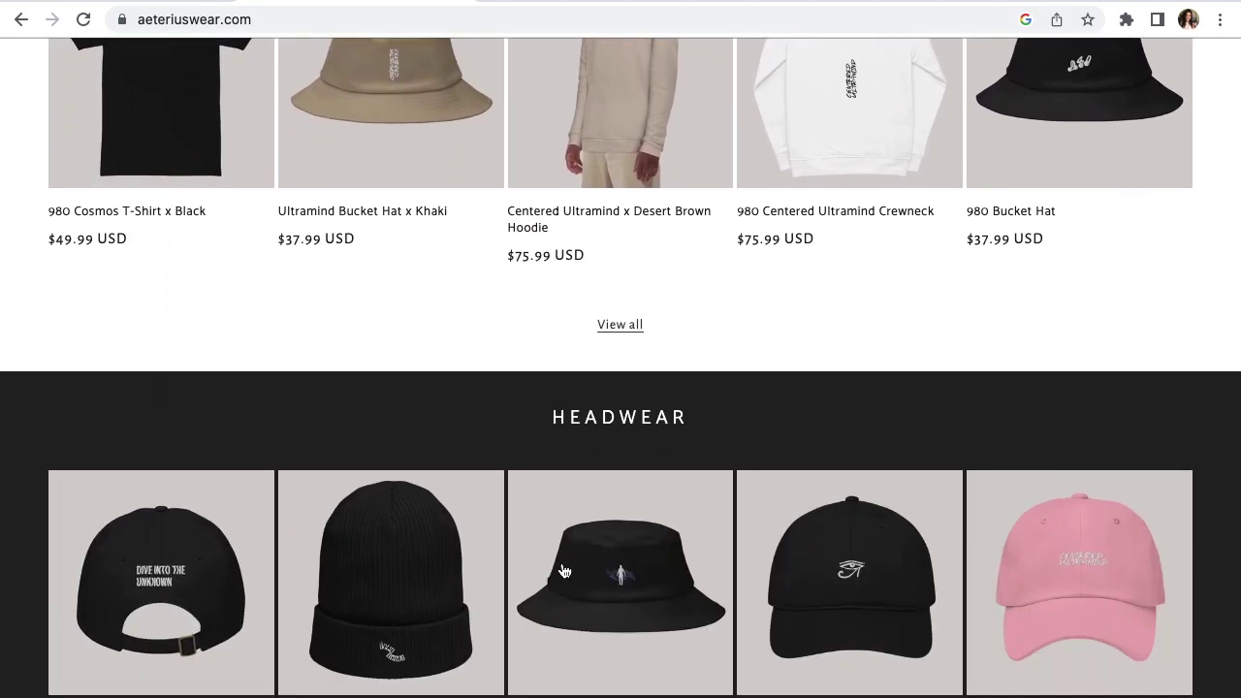
pyautogui.scroll(-2, 562, 569)
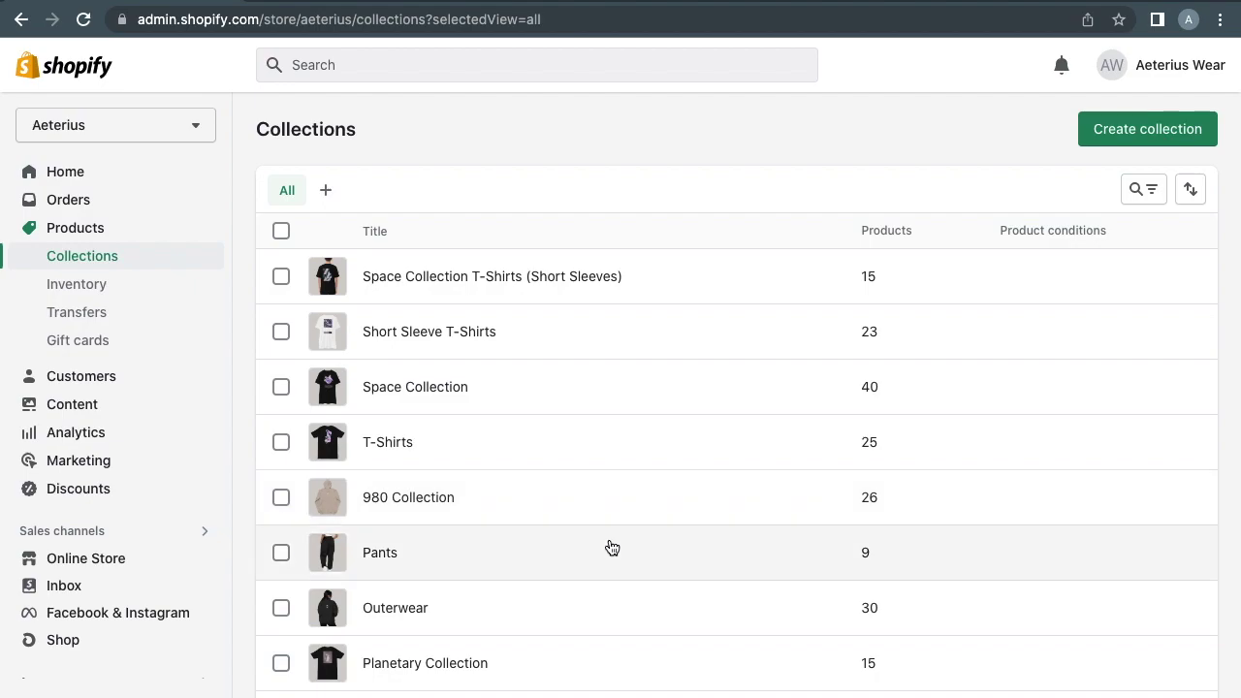
# Scroll through the Aeterius collections and their product counts, such as Space Collection at 40
pyautogui.scroll(-5, 598, 652)
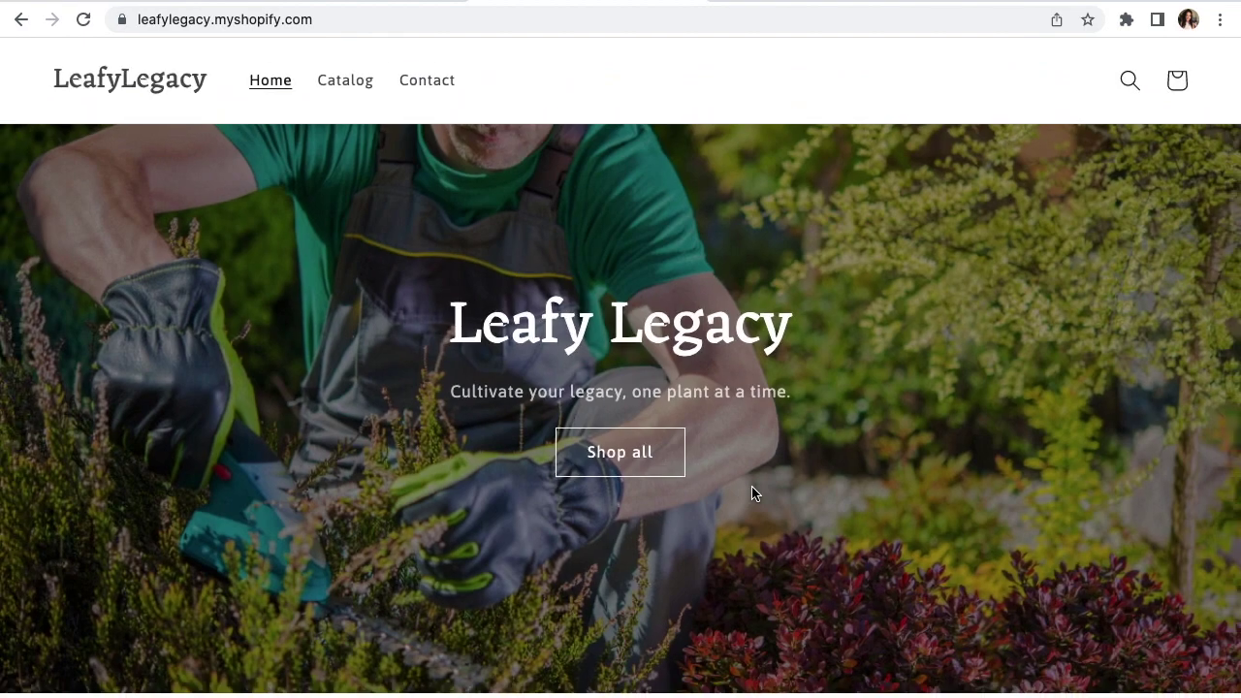
pyautogui.scroll(-5, 739, 487)
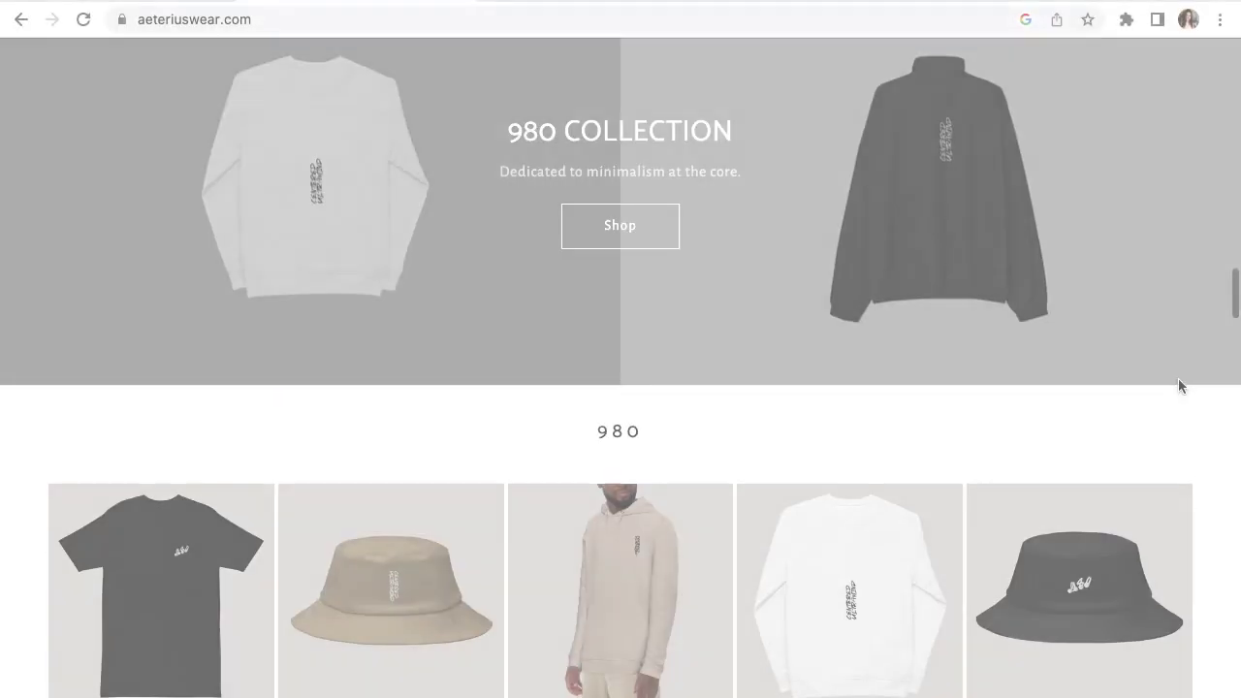
# Scroll past the 980 and Headwear products, then show the Outerwear and Collections dropdowns
pyautogui.scroll(-1, 1178, 378)
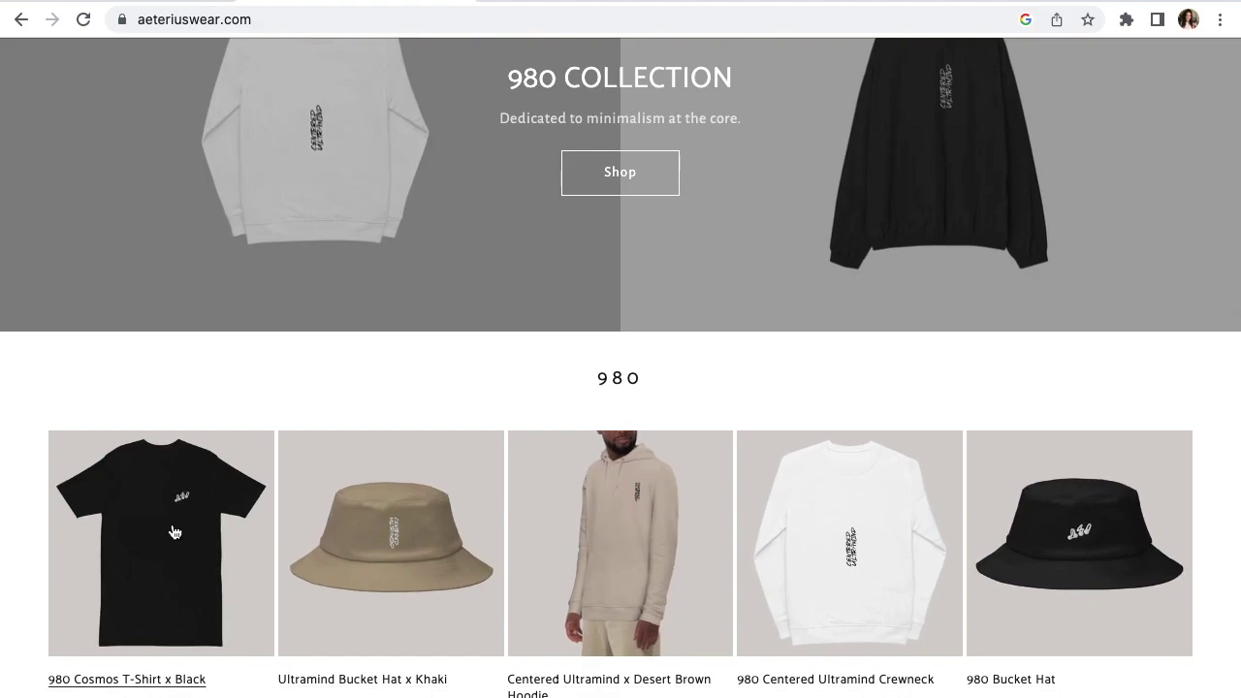
pyautogui.scroll(-1, 175, 543)
pyautogui.scroll(-5, 174, 531)
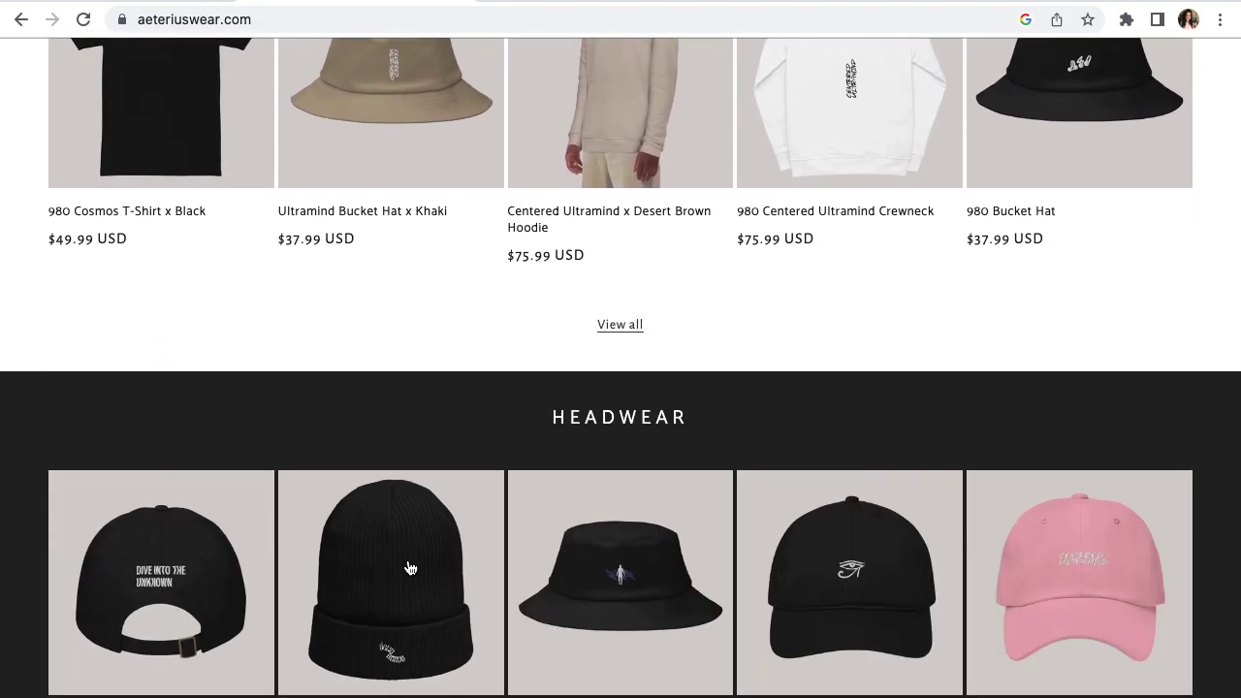
pyautogui.scroll(-3, 563, 571)
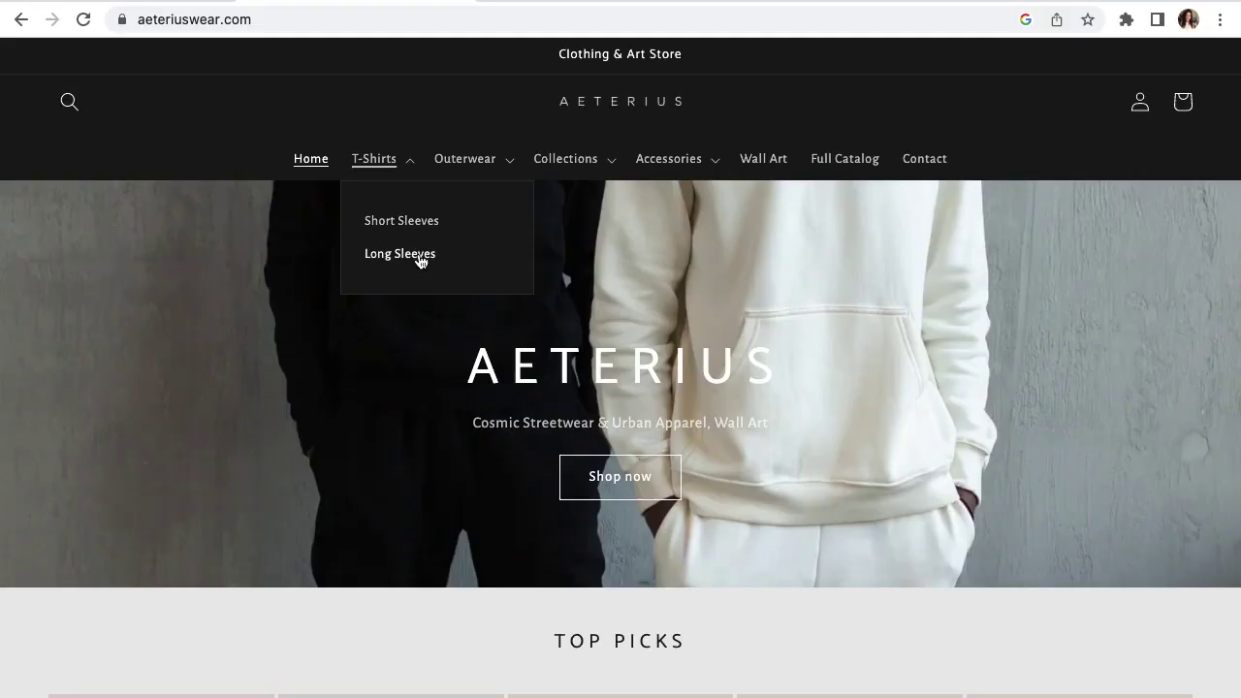
pyautogui.click(485, 157)
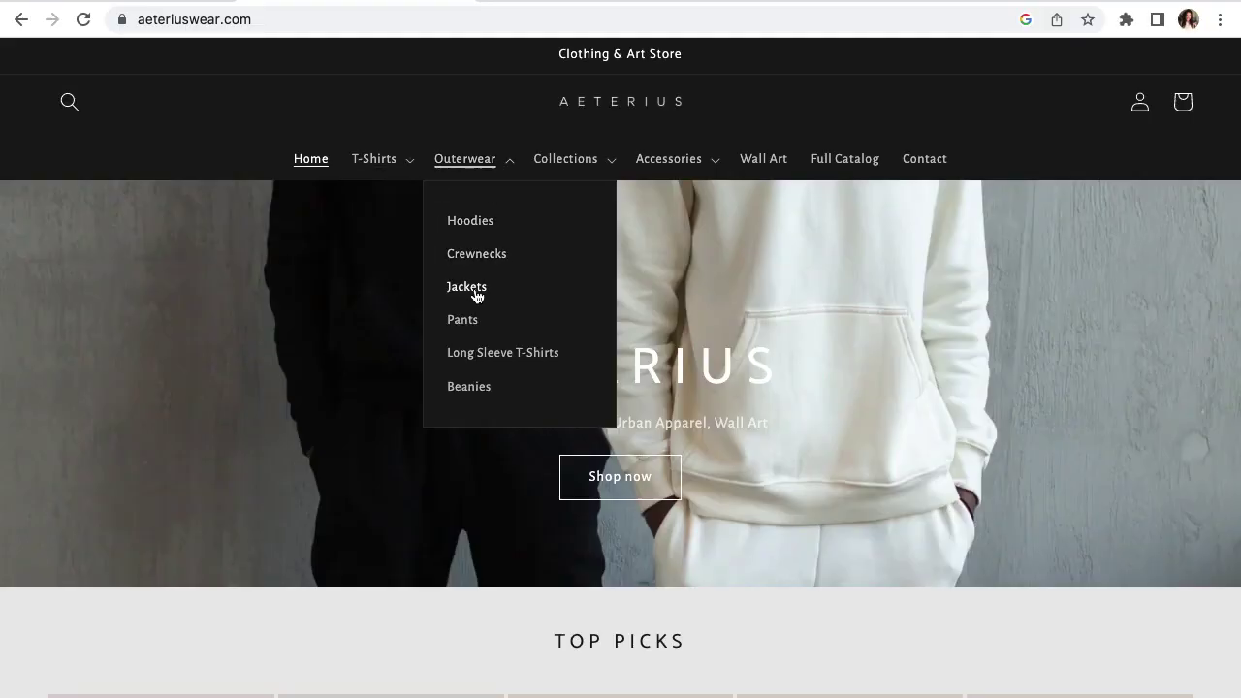
pyautogui.click(570, 162)
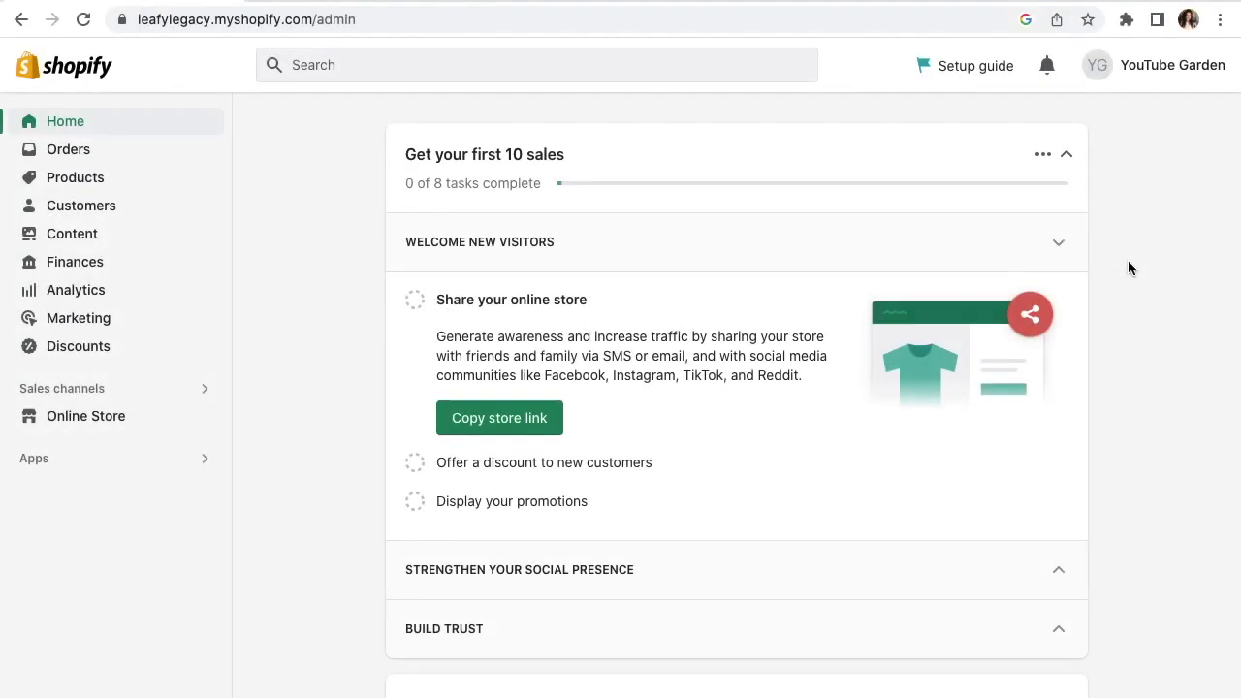
# Create a new collection under Products > Collections and title it 'Gardening Tools'
pyautogui.click(101, 180)
pyautogui.click(106, 214)
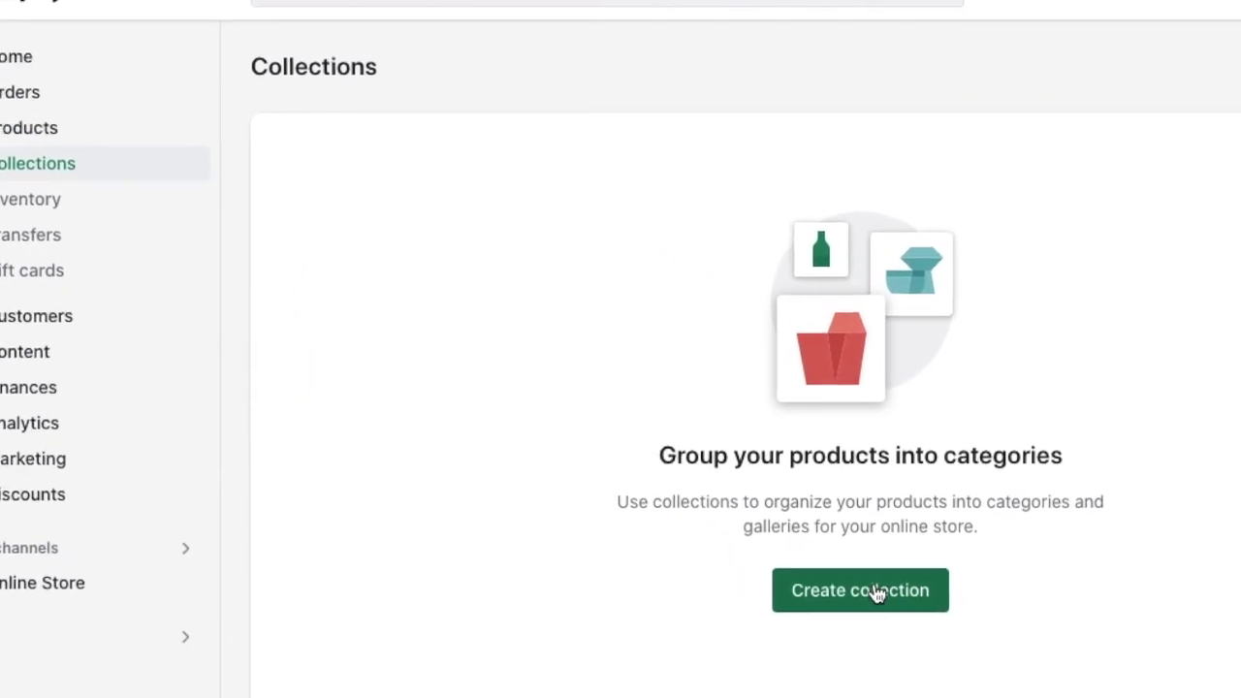
pyautogui.click(931, 641)
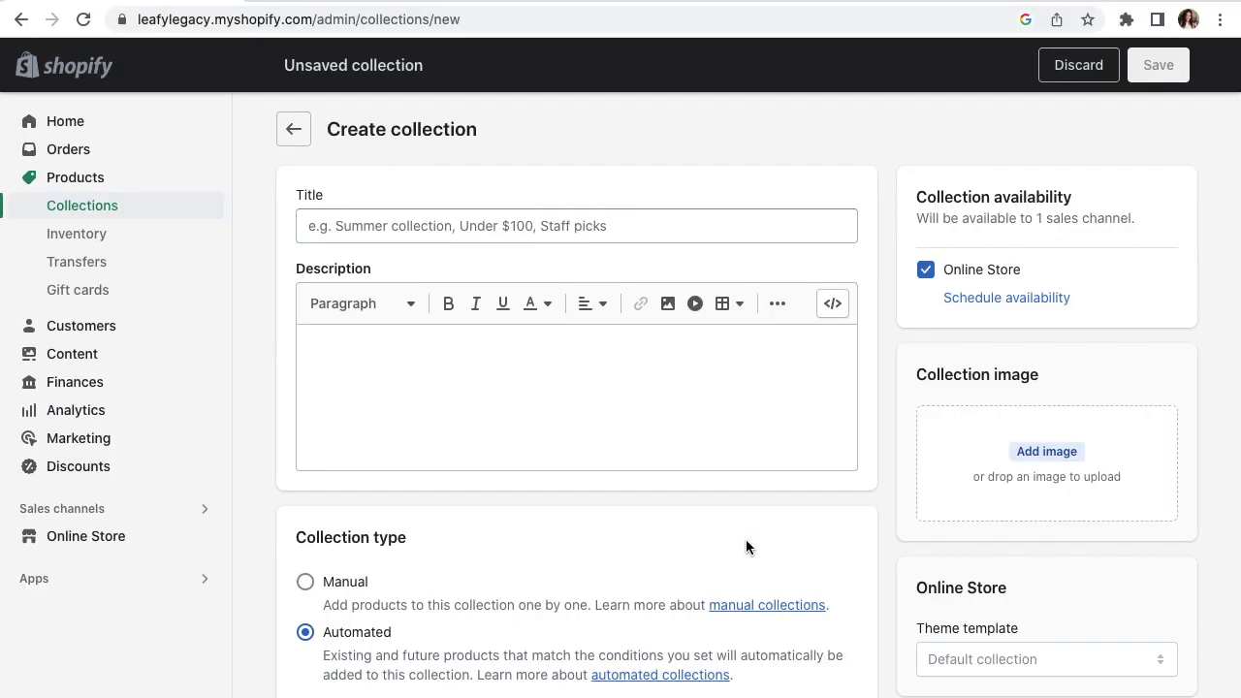
pyautogui.click(475, 222)
pyautogui.write('Gardening Tools')
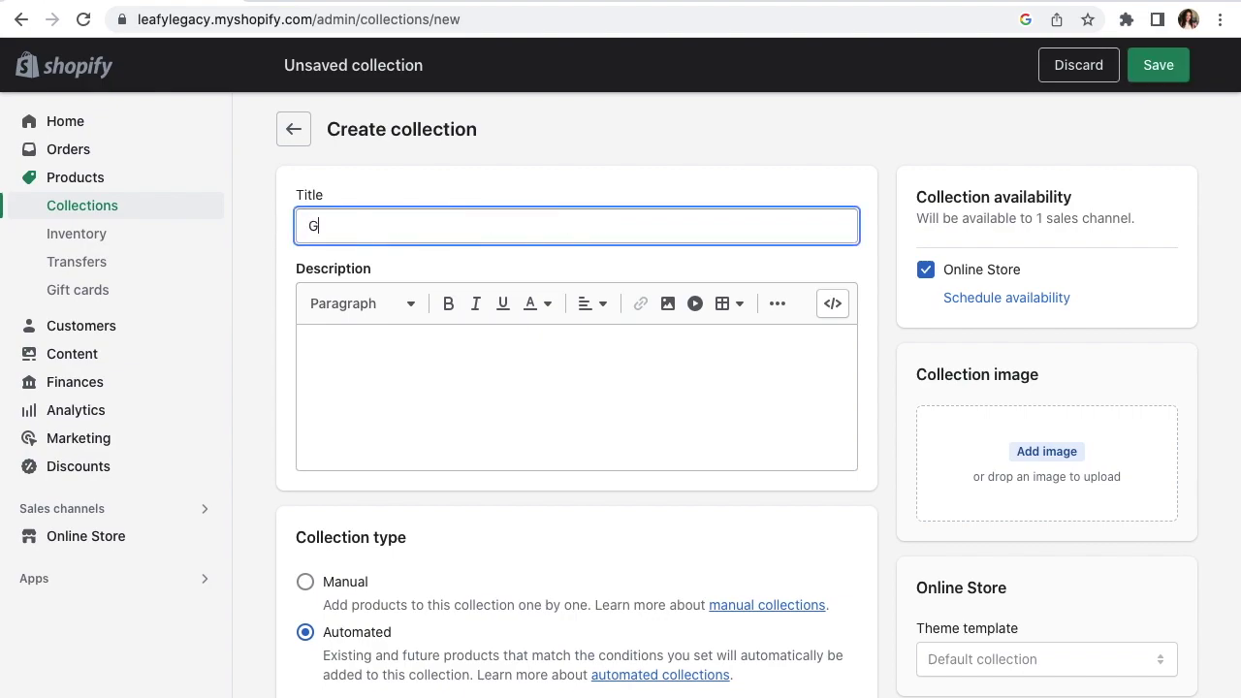
pyautogui.click(499, 411)
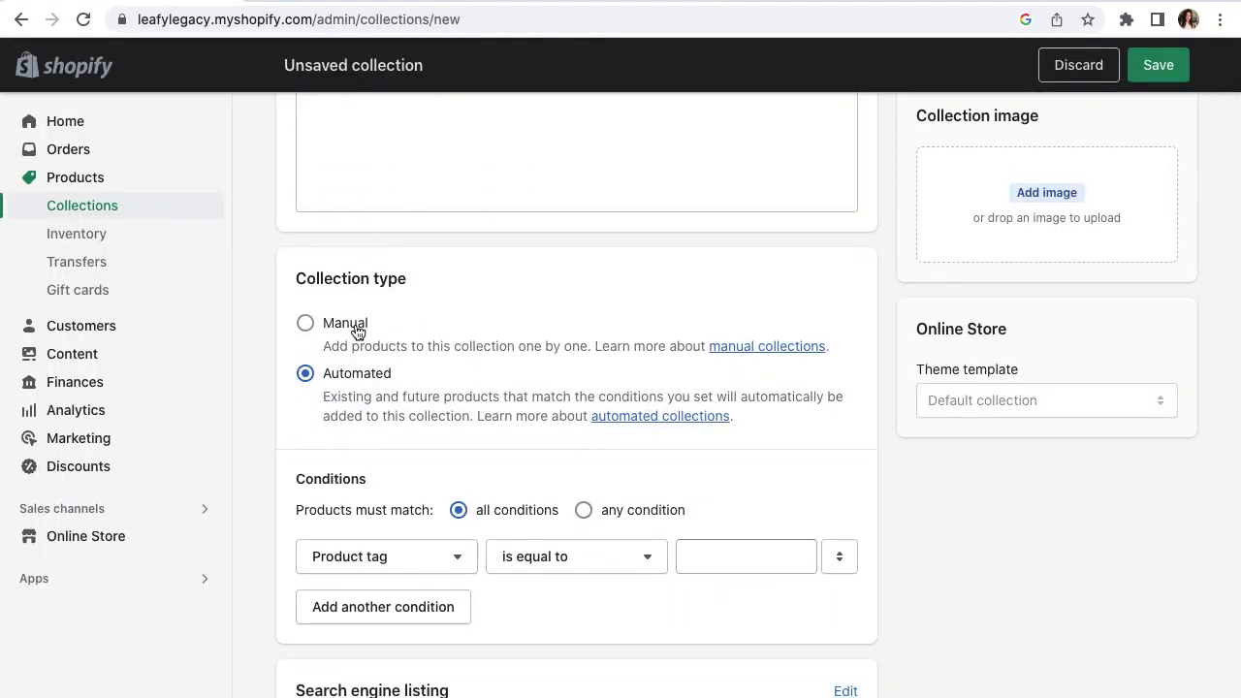
# Set the Gardening Tools collection type to Manual after comparing it with Automated conditions
pyautogui.click(356, 332)
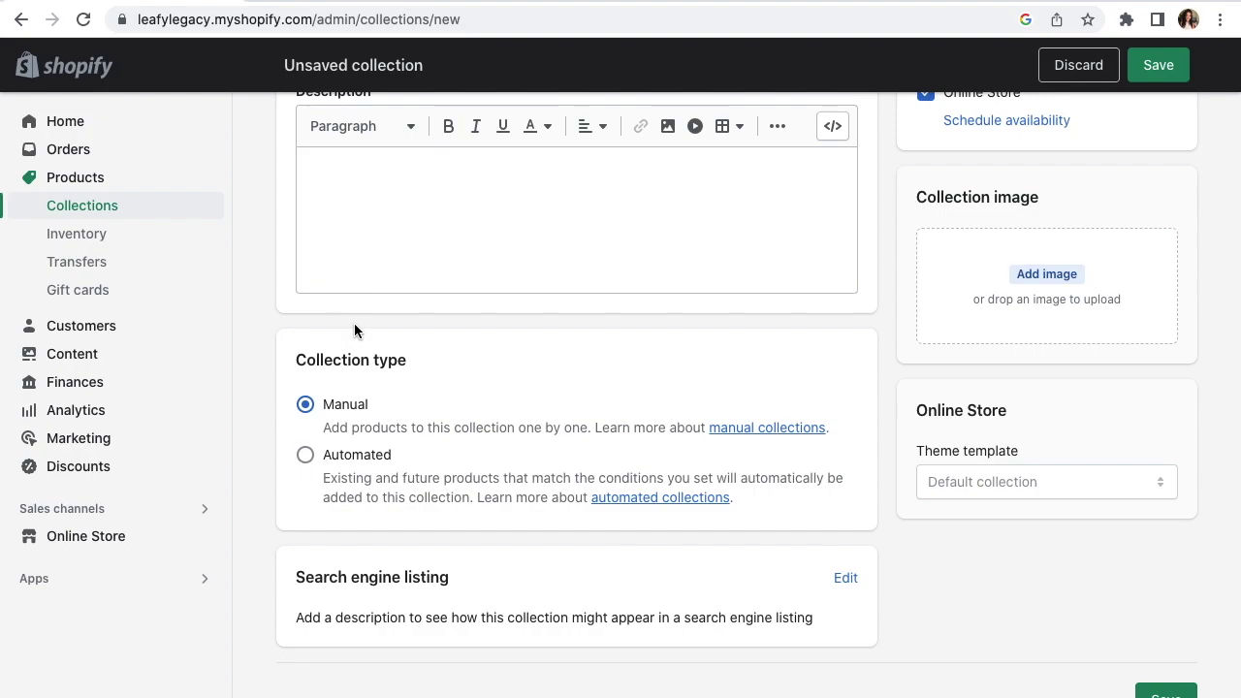
pyautogui.click(355, 463)
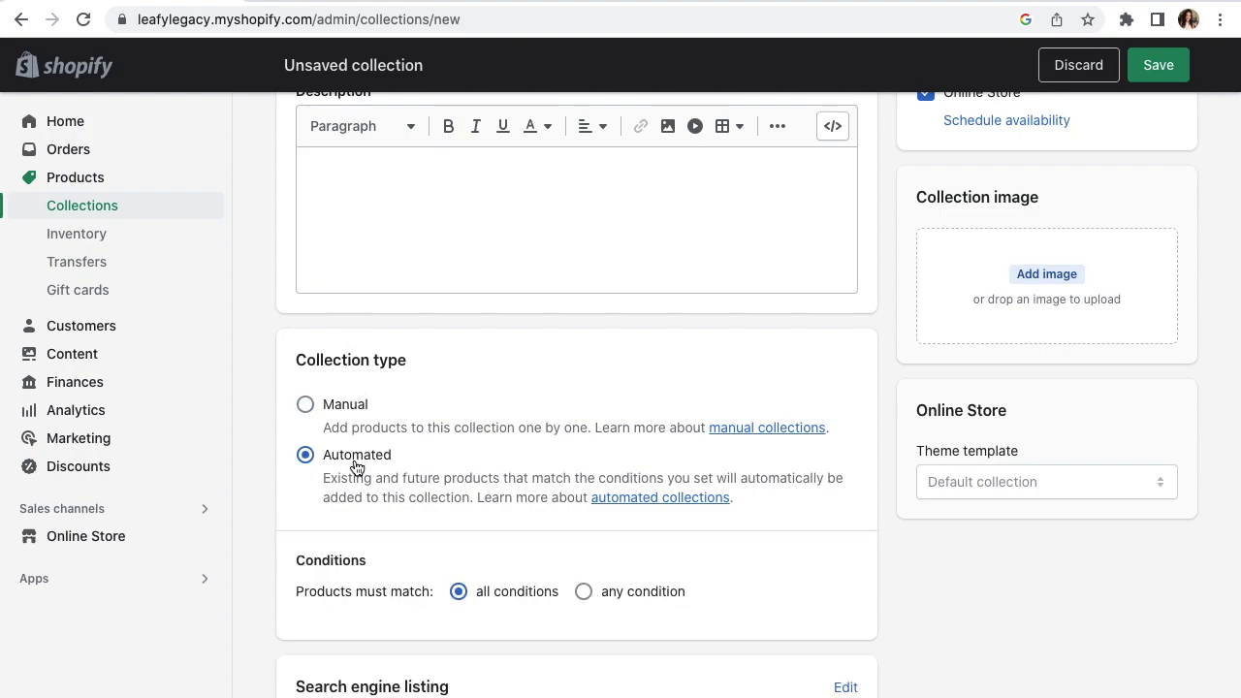
pyautogui.scroll(-2, 356, 468)
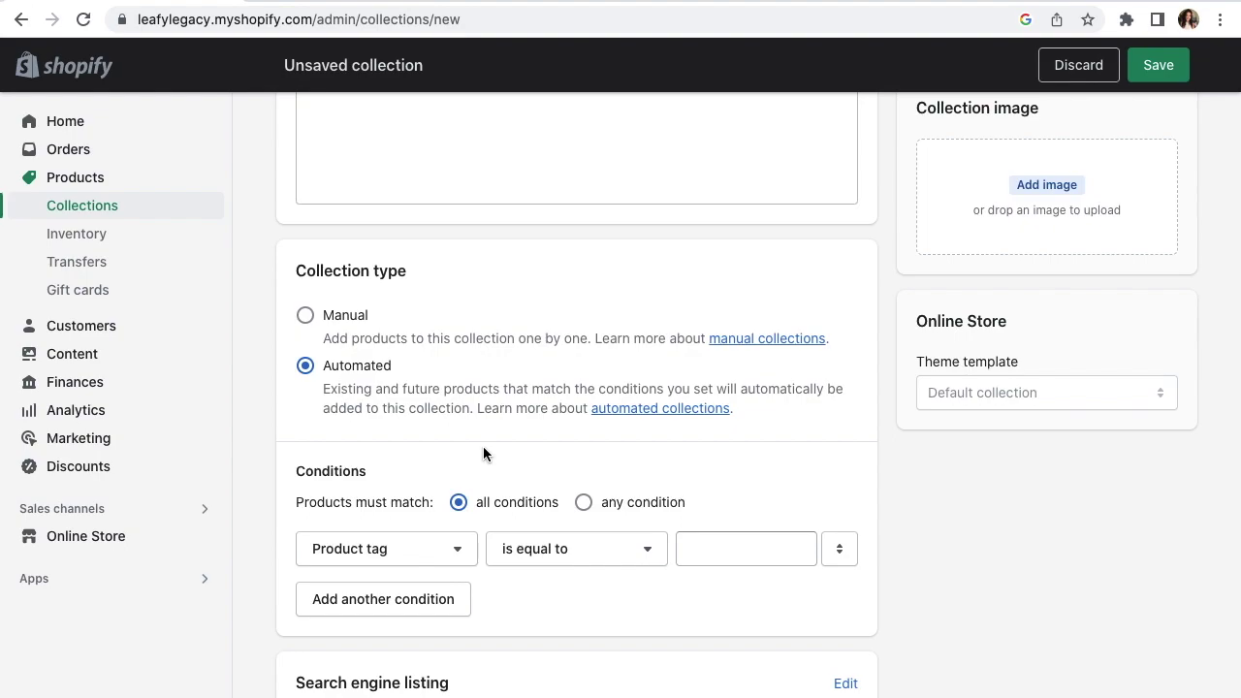
pyautogui.click(352, 320)
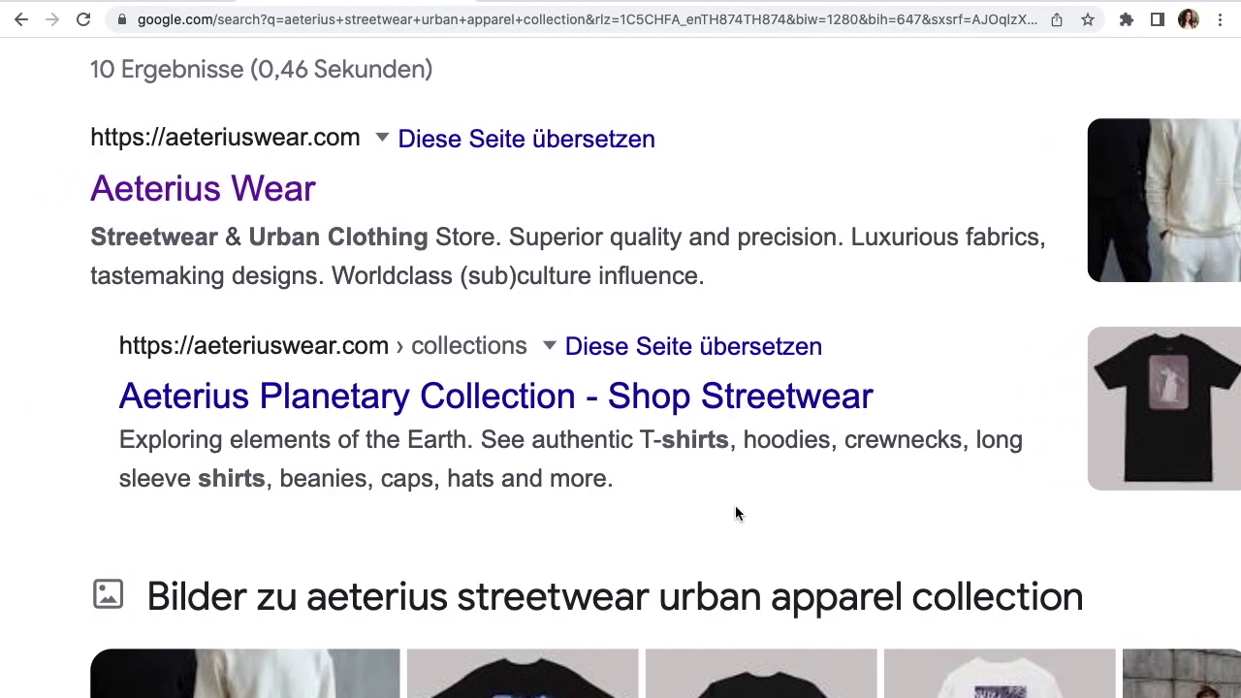
# Model the SEO title on the Aeterius result: 'Shop Gardening Tools - LeafyLegacy'
pyautogui.scroll(1, 735, 513)
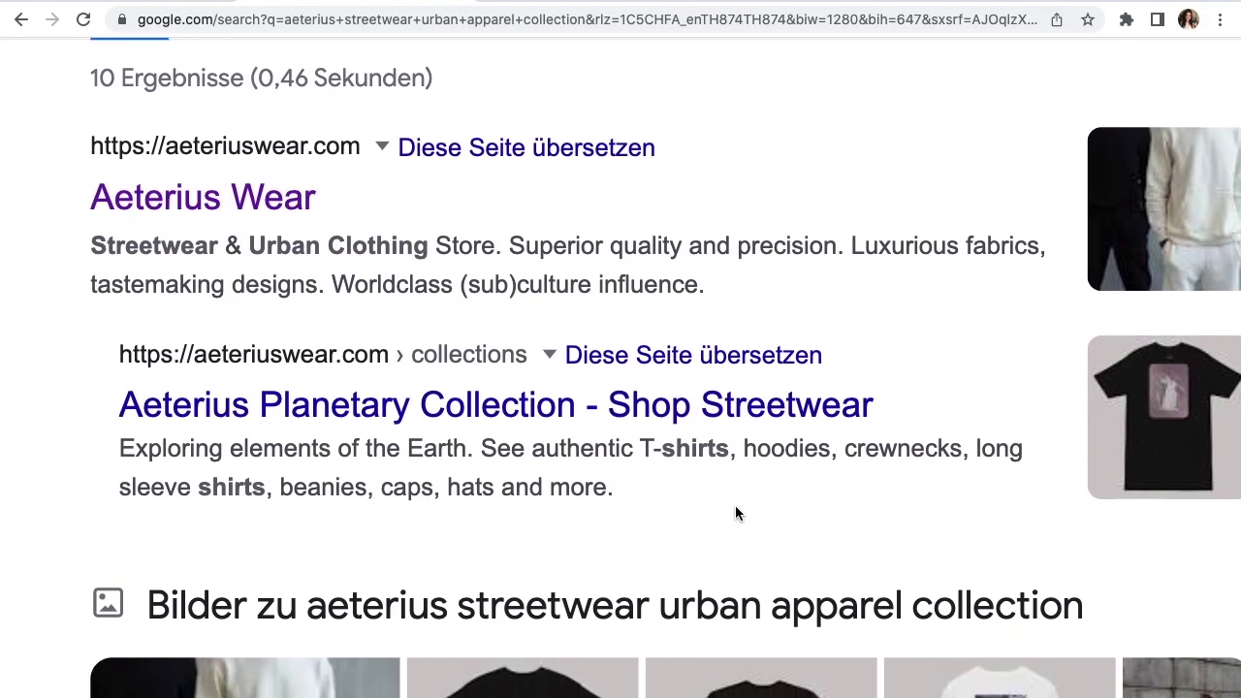
pyautogui.scroll(-1, 735, 513)
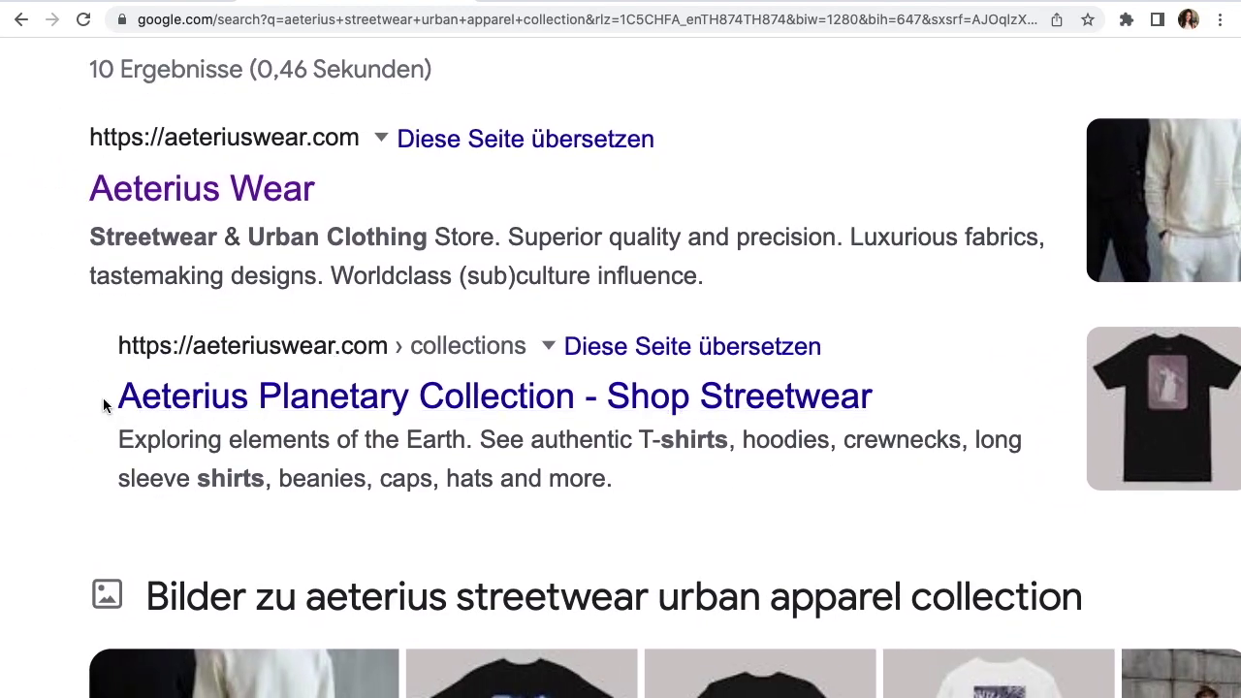
pyautogui.moveTo(104, 399); pyautogui.dragTo(873, 397)
pyautogui.moveTo(612, 478); pyautogui.dragTo(323, 478)
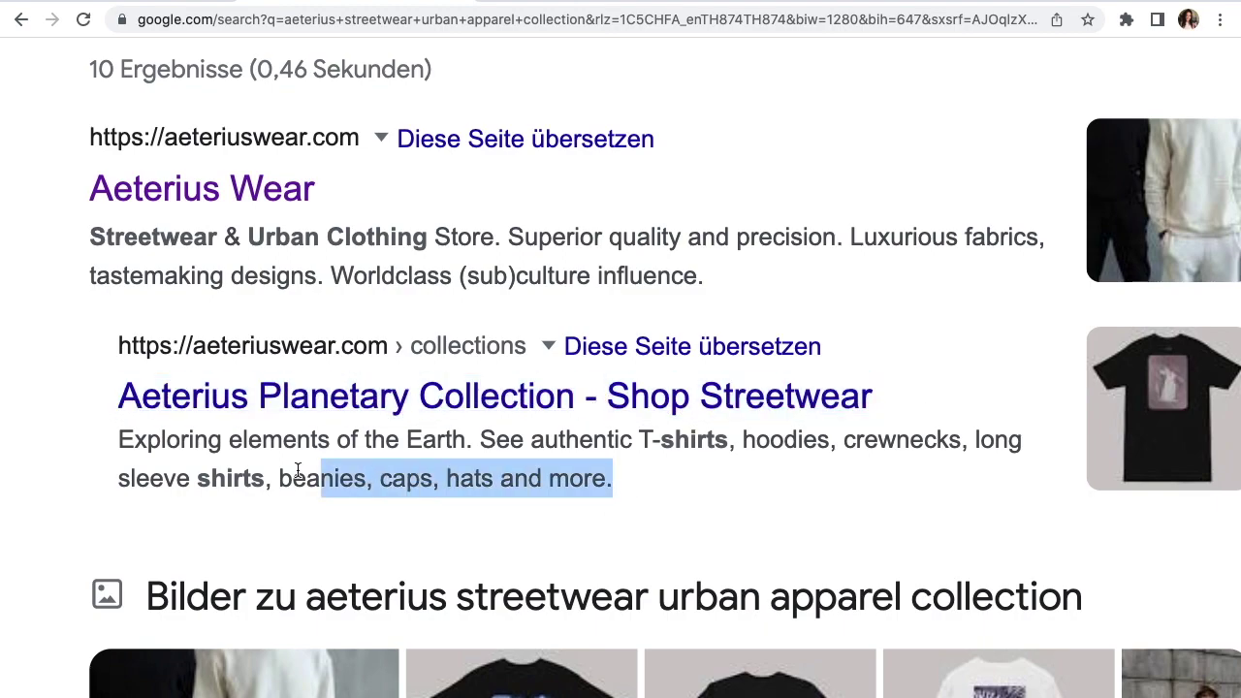
pyautogui.click(637, 495)
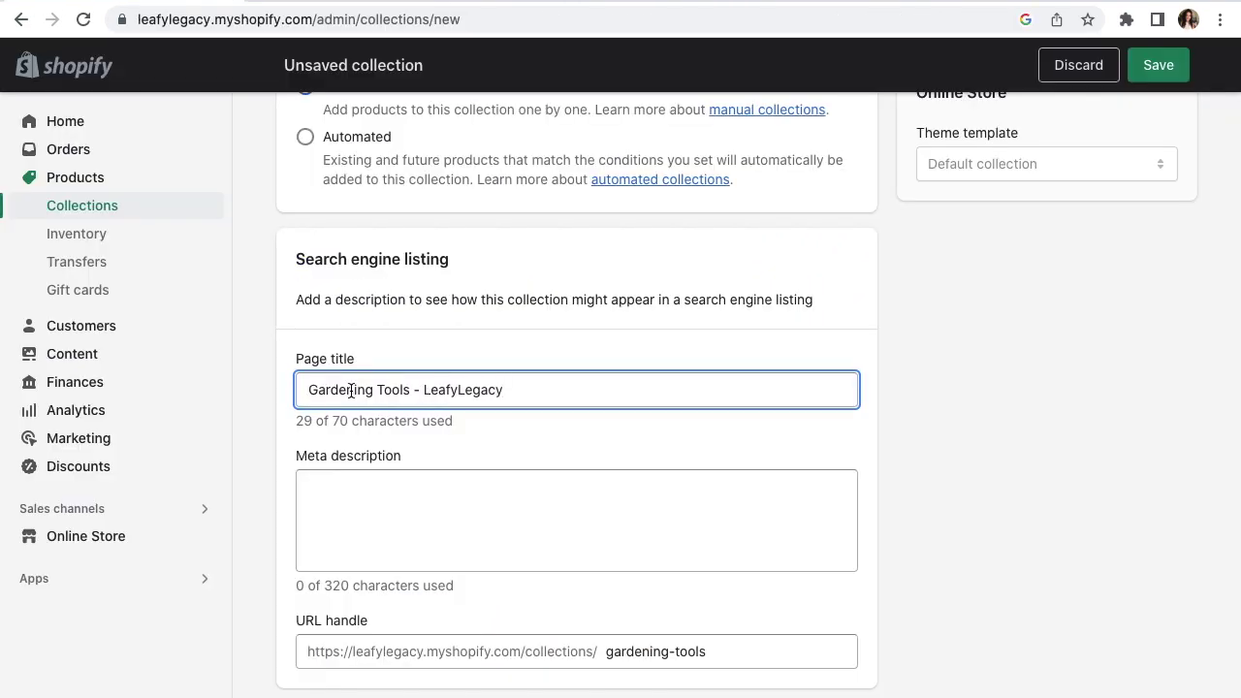
pyautogui.write('Shop Gardening Tools - LeafyLegacy')
pyautogui.press('Tab')
# Add the meta description 'Buy gardening tools, clothing and more! Worldwide shipping…' and save the collection
pyautogui.write('Buy gardening tools, clothing and more! Worldwide shipping. 5% off on your first purchase.')
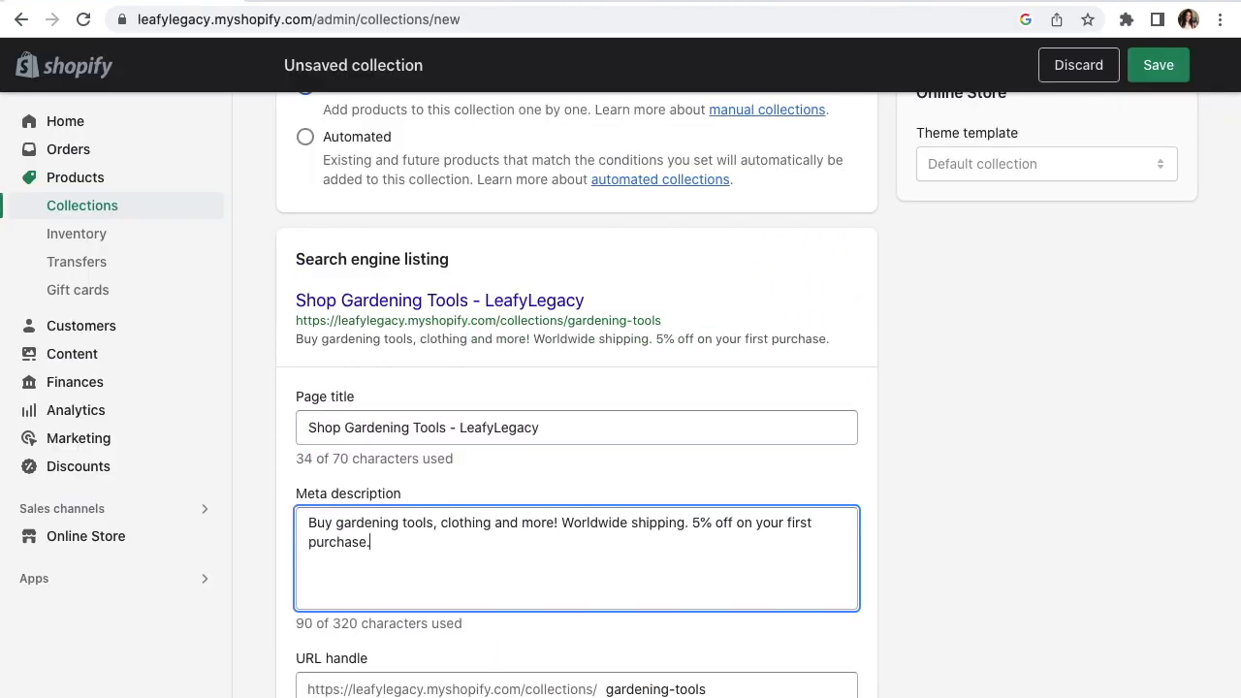
pyautogui.scroll(5, 974, 377)
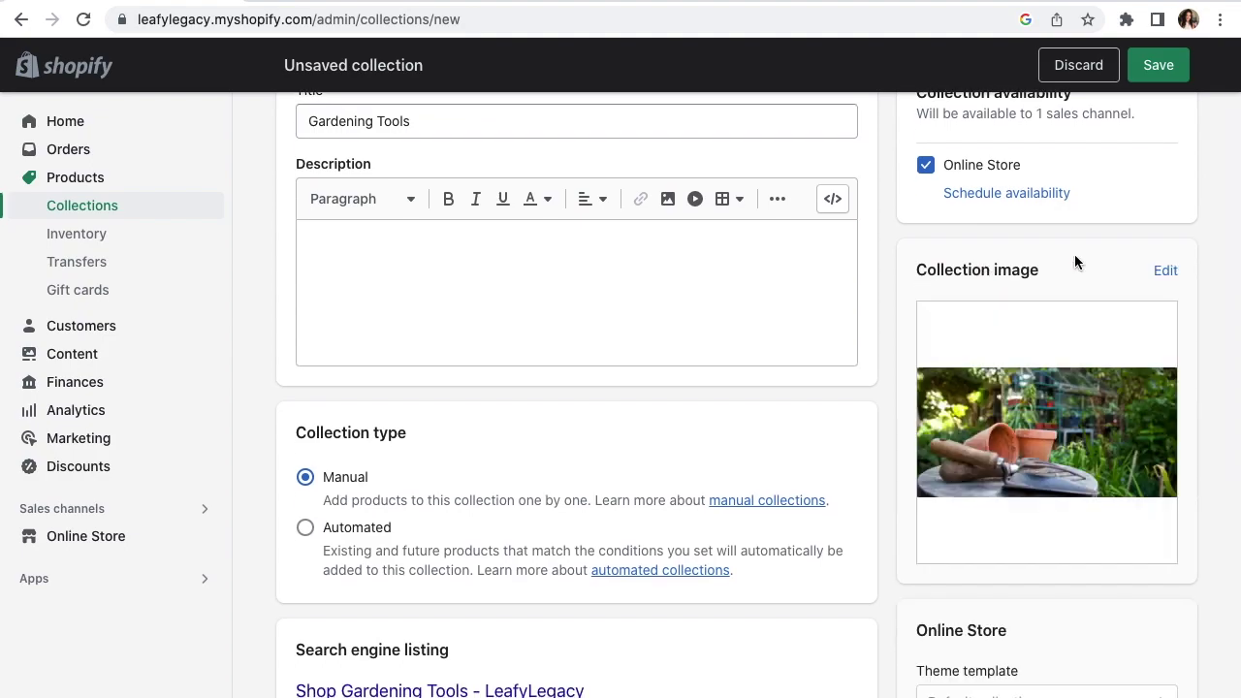
pyautogui.click(1162, 65)
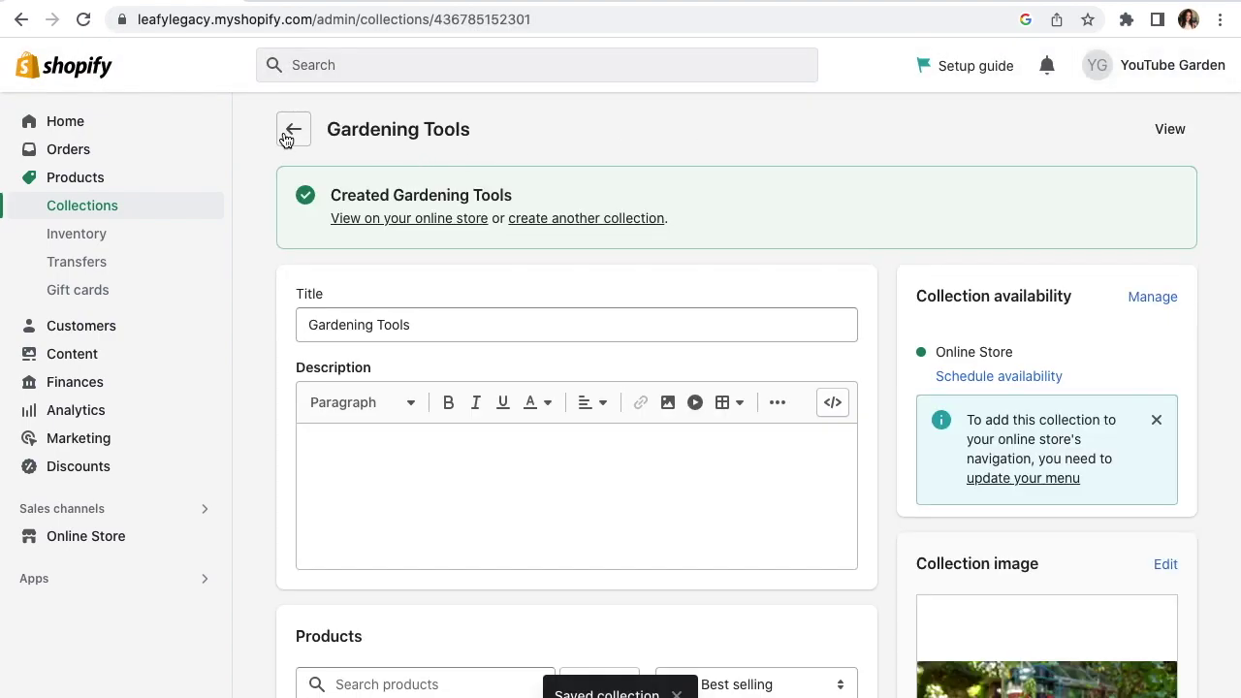
pyautogui.click(286, 136)
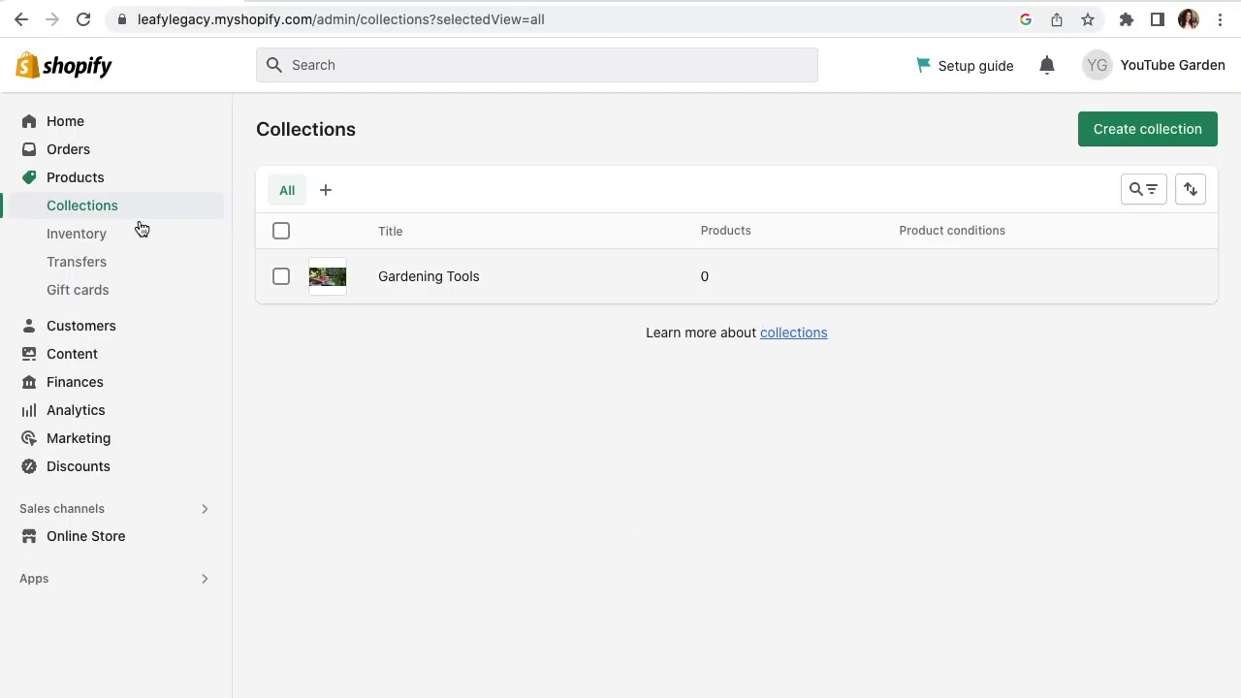
# Add Clay Plant Pot, Garden Tool Set and Watering Pot, Sprinkling Can to Gardening Tools
pyautogui.click(83, 184)
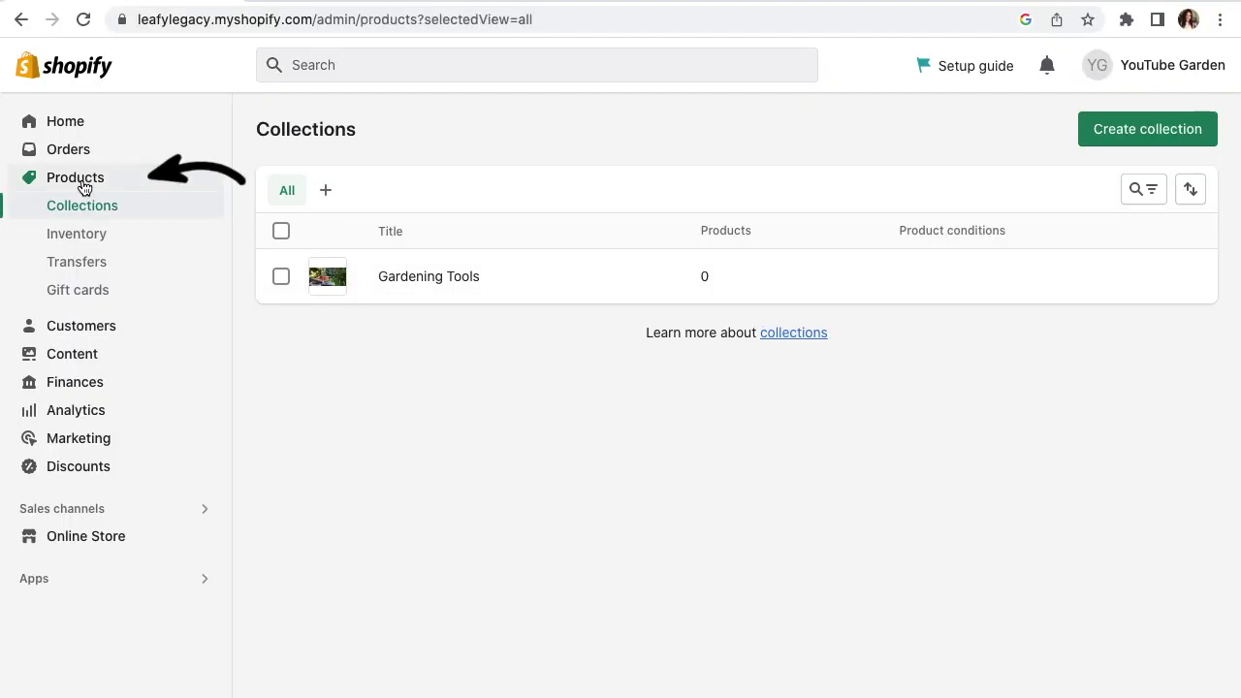
pyautogui.click(281, 332)
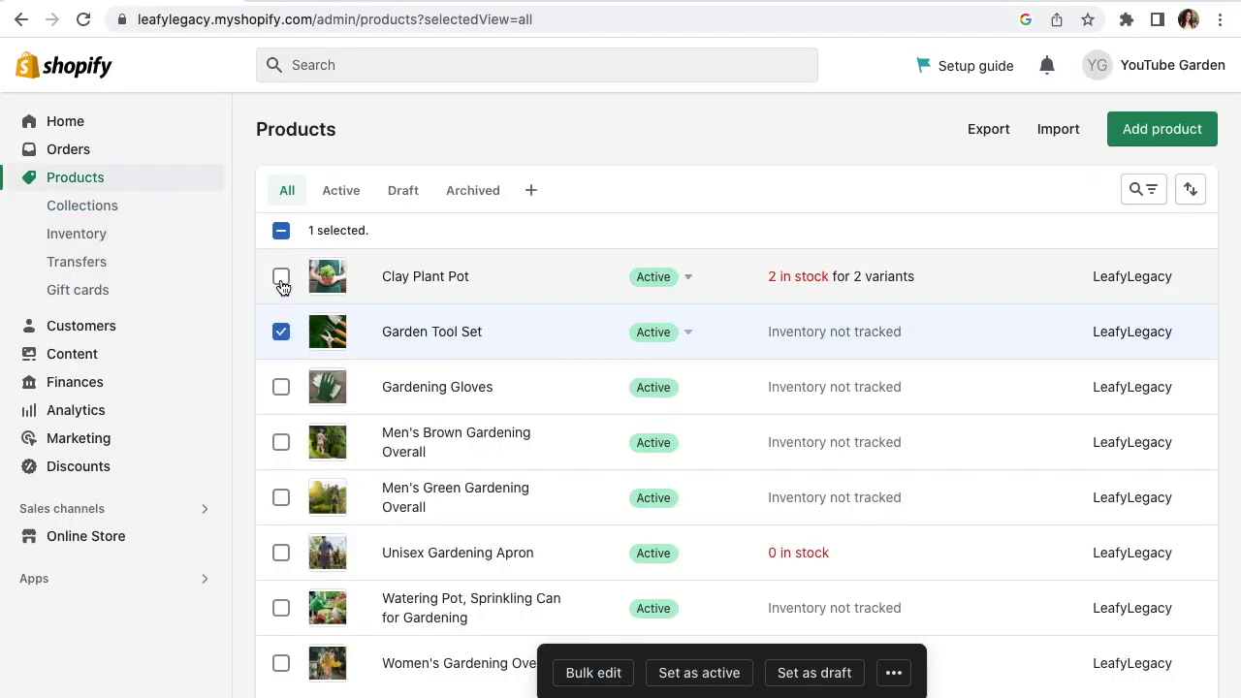
pyautogui.click(280, 608)
pyautogui.click(893, 672)
pyautogui.click(815, 589)
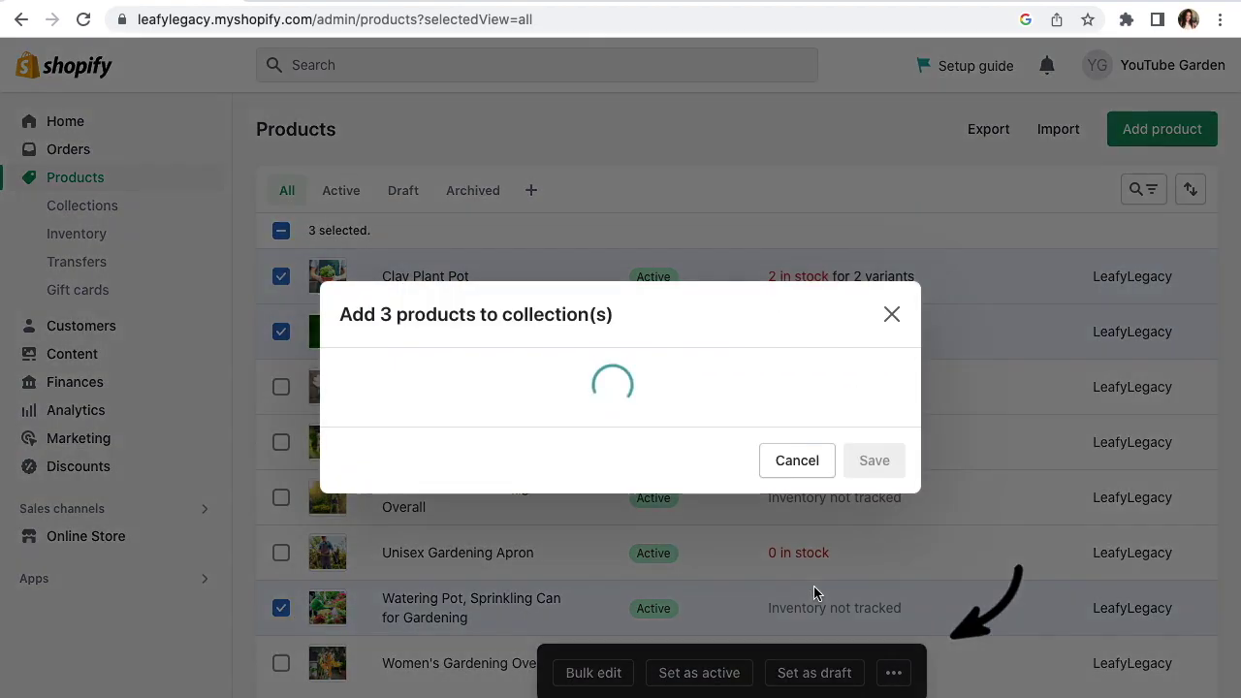
pyautogui.click(447, 419)
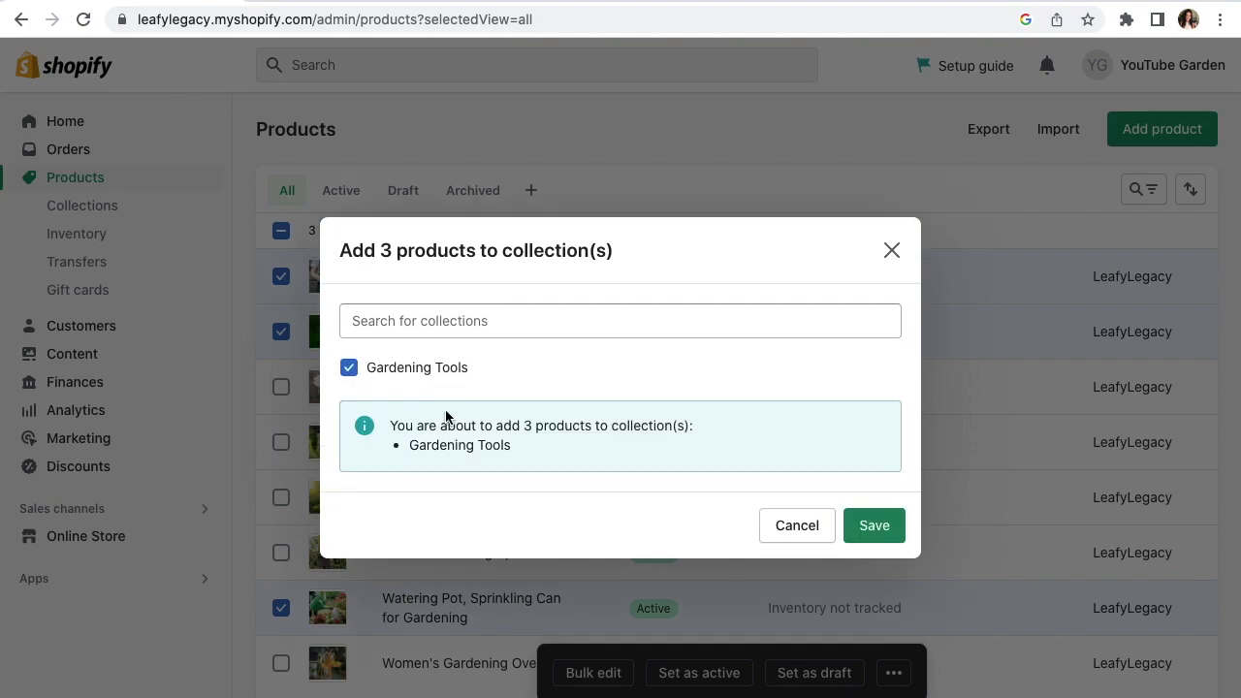
pyautogui.click(873, 524)
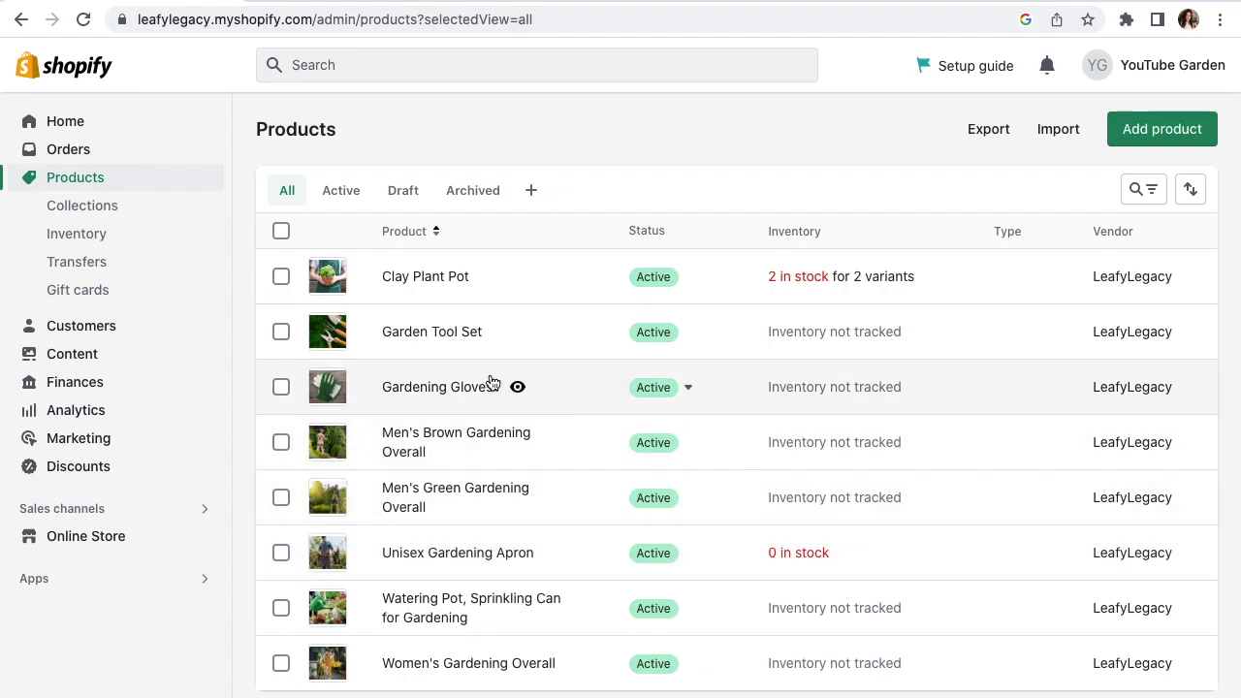
# Confirm Garden Tool Set's Collections field includes Gardening Tools, toggling the checkbox off and on
pyautogui.click(453, 346)
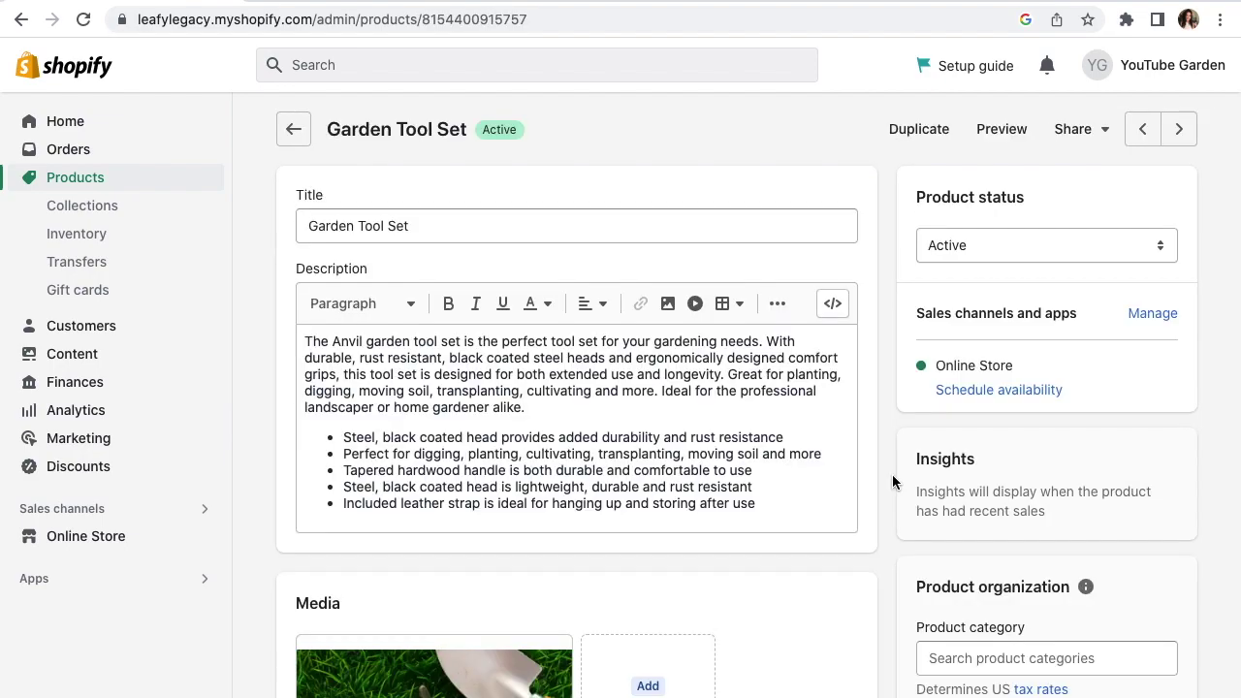
pyautogui.scroll(-8, 892, 474)
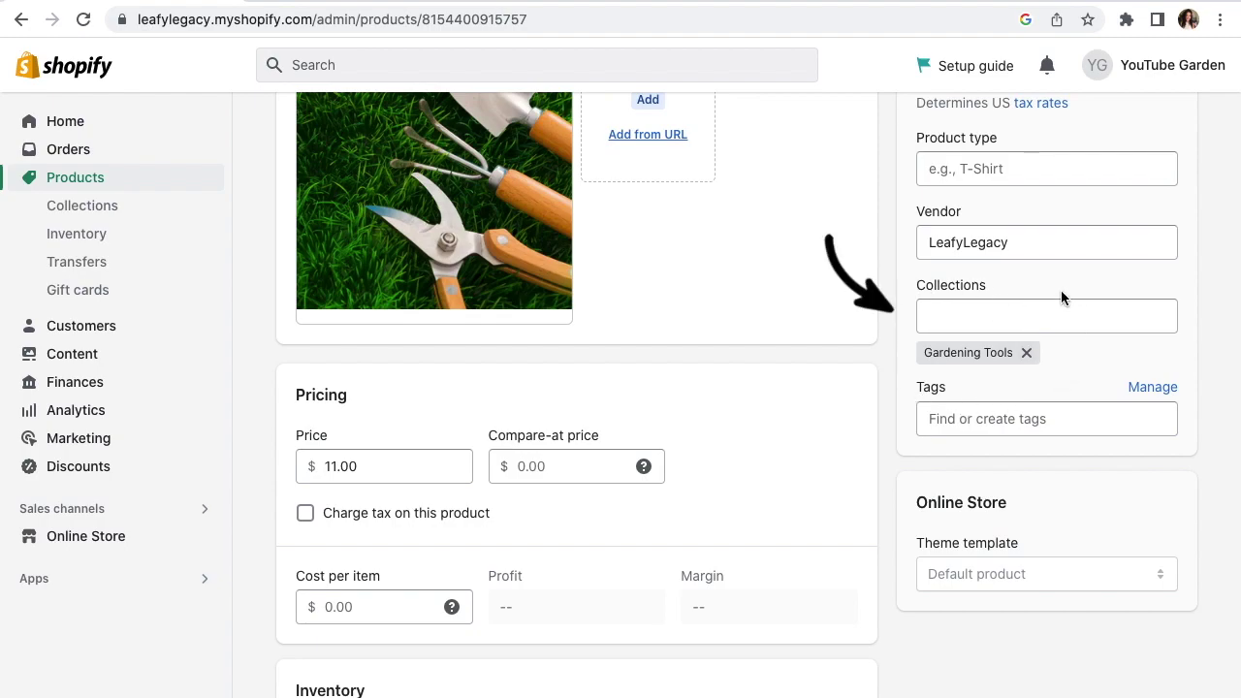
pyautogui.click(1029, 313)
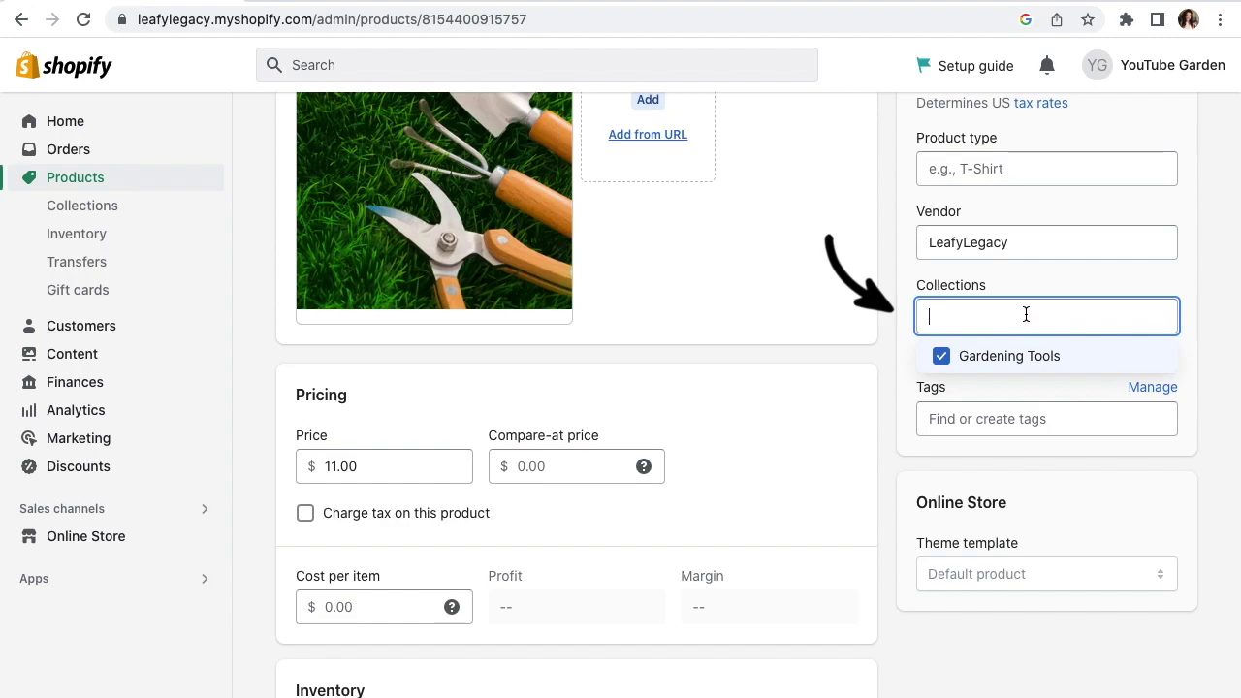
pyautogui.click(1039, 358)
pyautogui.click(1038, 358)
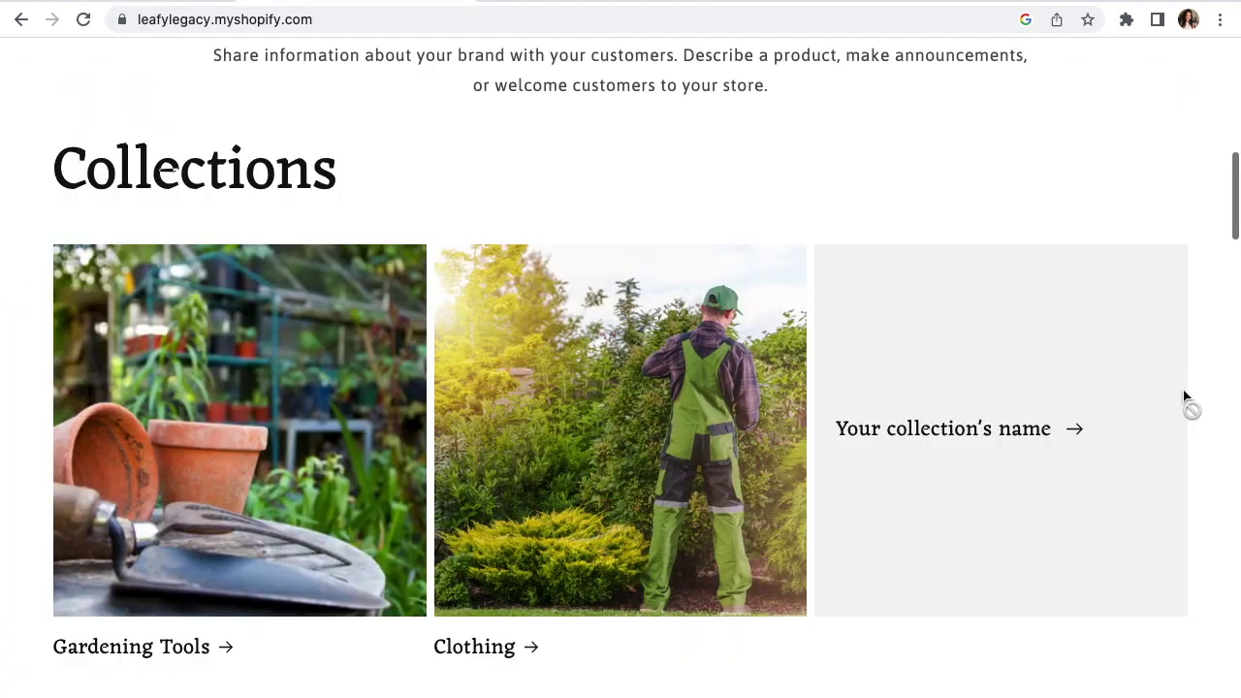
pyautogui.scroll(-2, 314, 406)
pyautogui.scroll(-4, 314, 406)
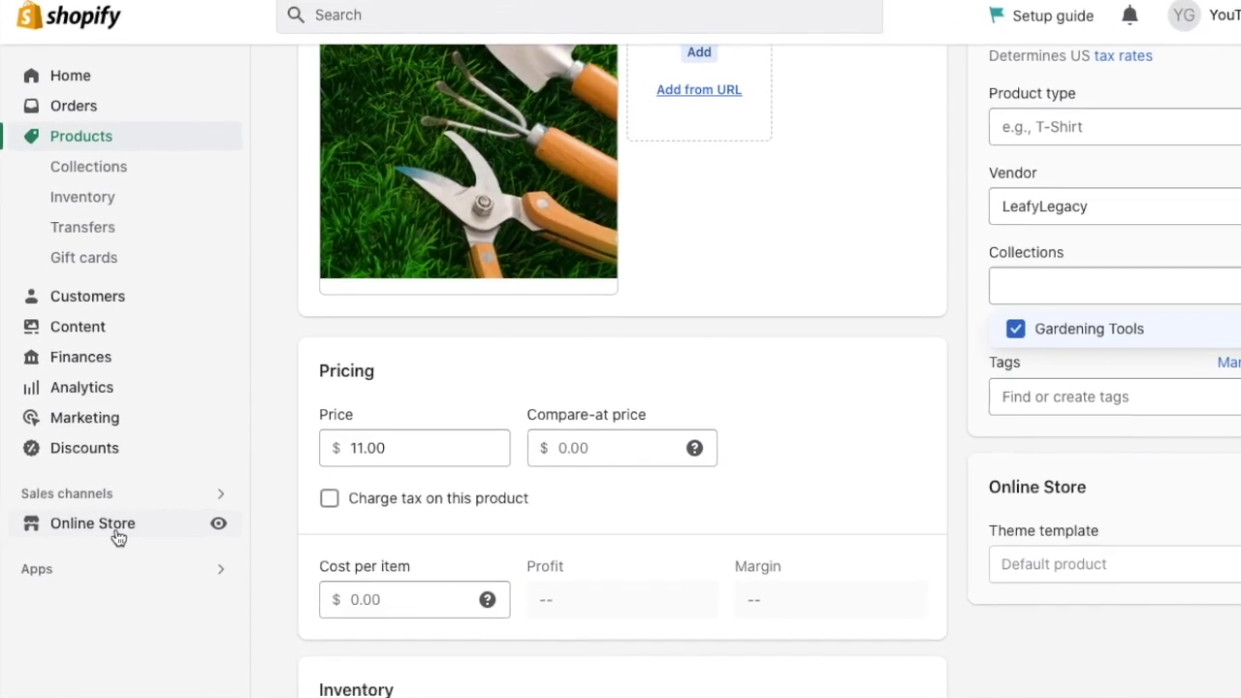
pyautogui.click(115, 528)
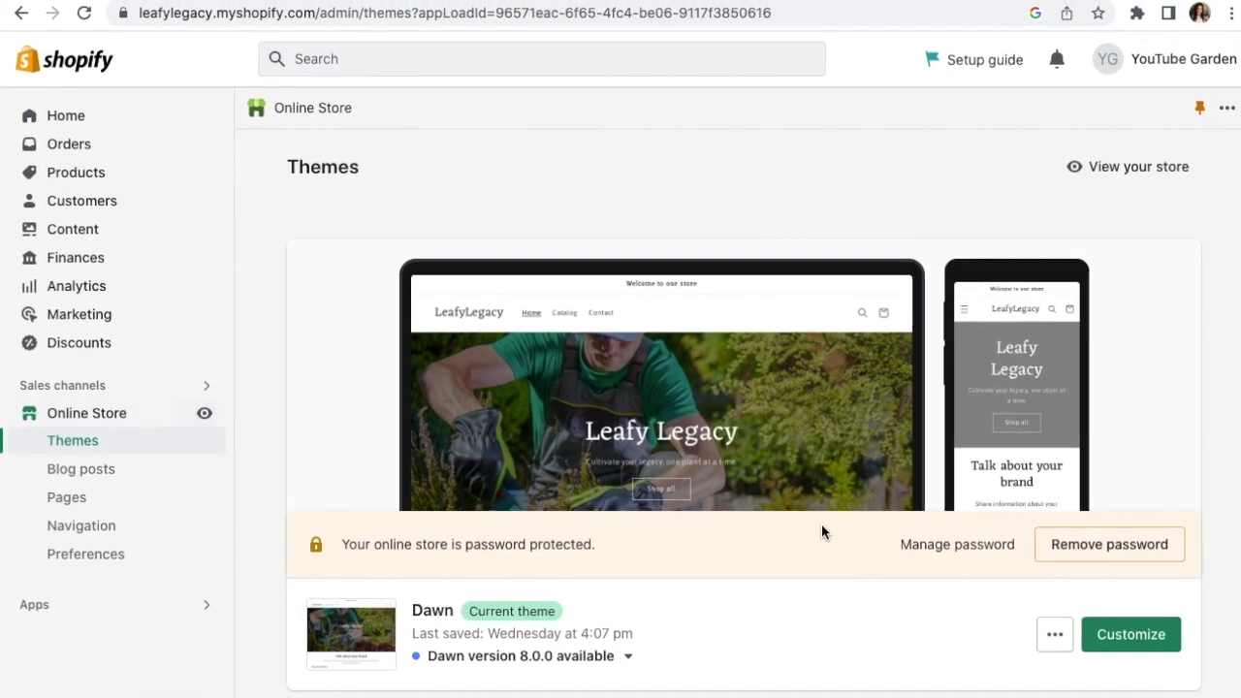
# Start customizing the Dawn theme and add a Collection list section to the home page
pyautogui.click(1121, 635)
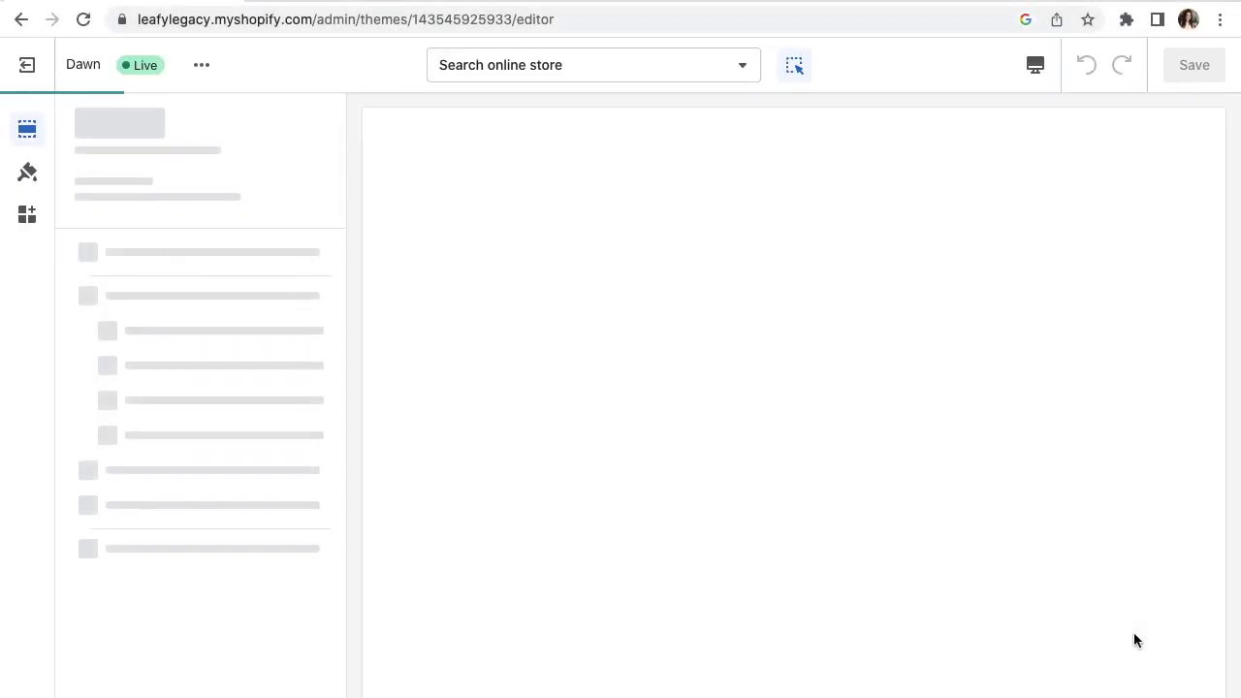
pyautogui.scroll(-5, 1134, 632)
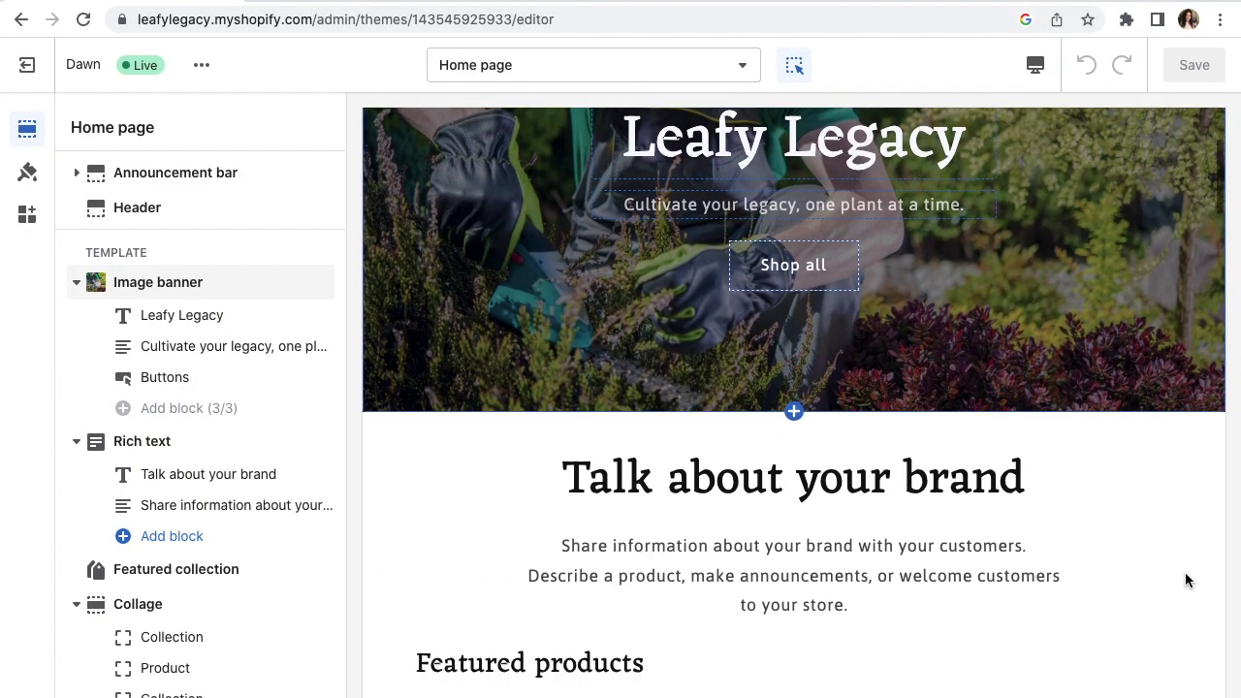
pyautogui.scroll(-3, 1192, 578)
pyautogui.click(795, 310)
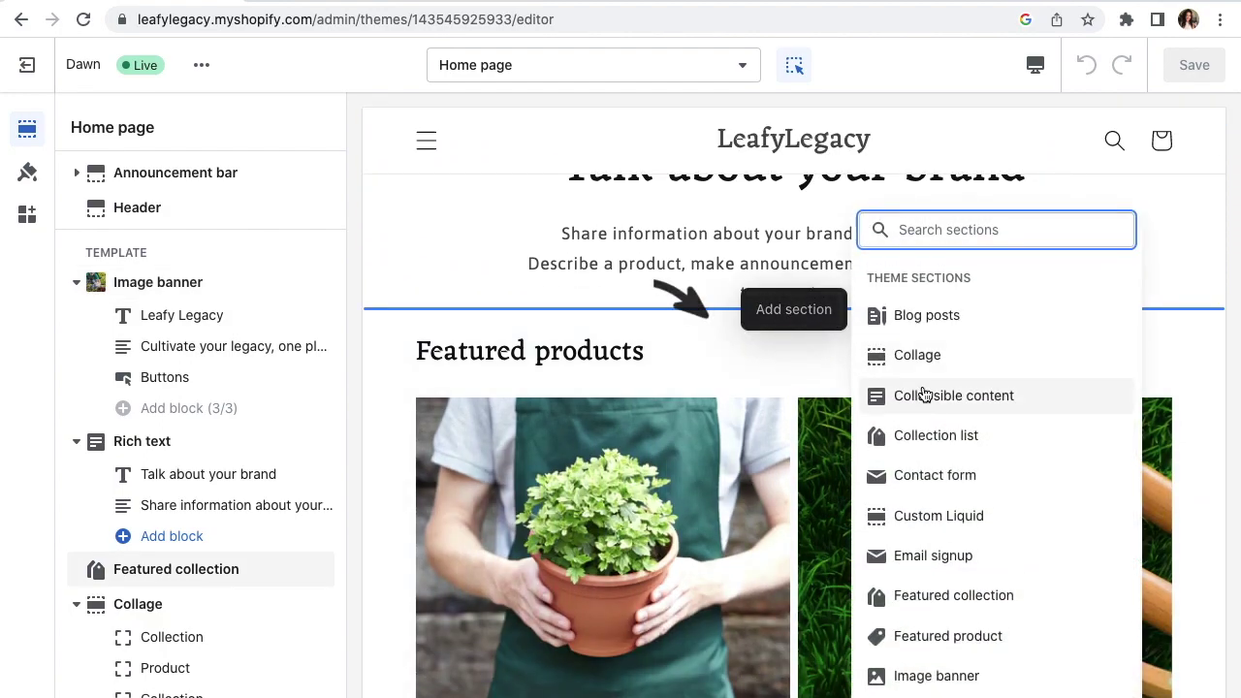
pyautogui.click(937, 436)
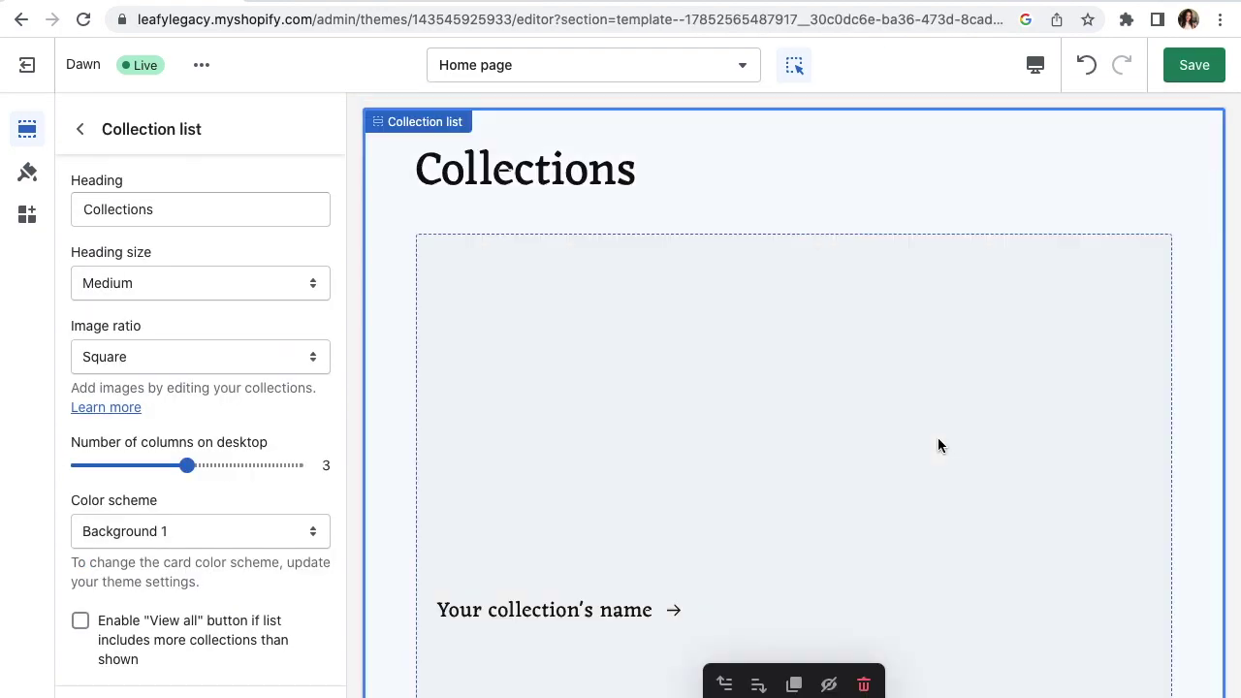
# Set the first Collection list card to show the Gardening Tools collection
pyautogui.click(627, 405)
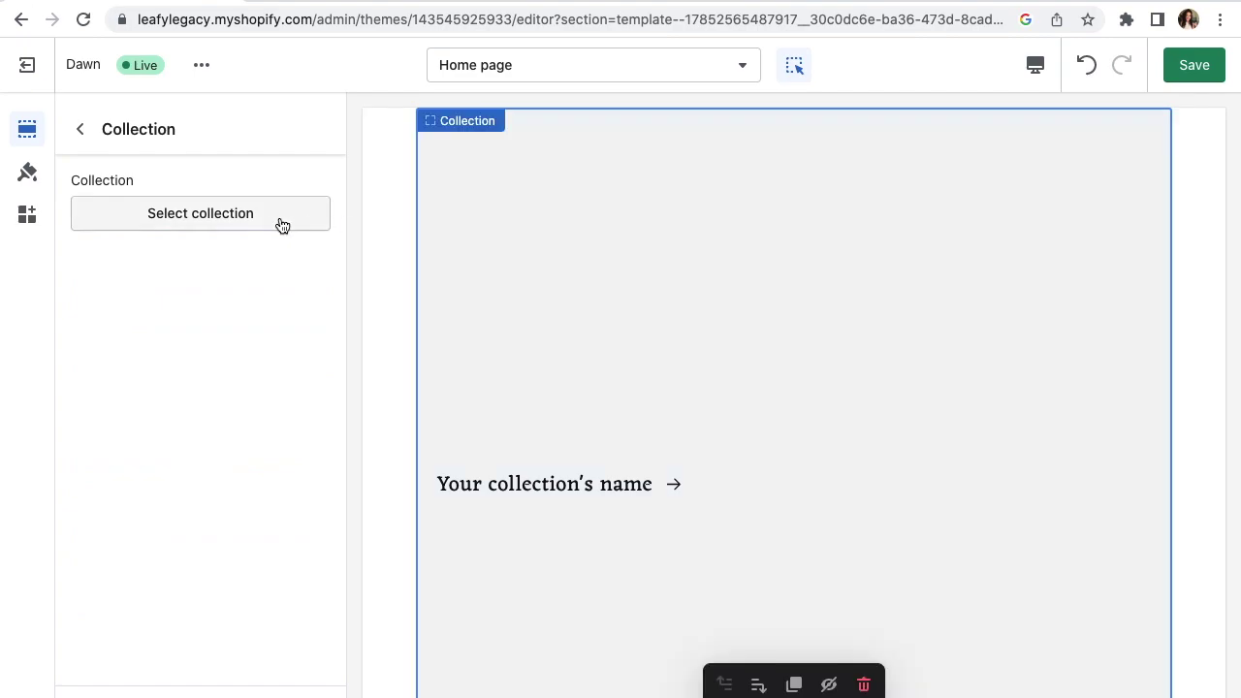
pyautogui.click(248, 224)
pyautogui.click(216, 288)
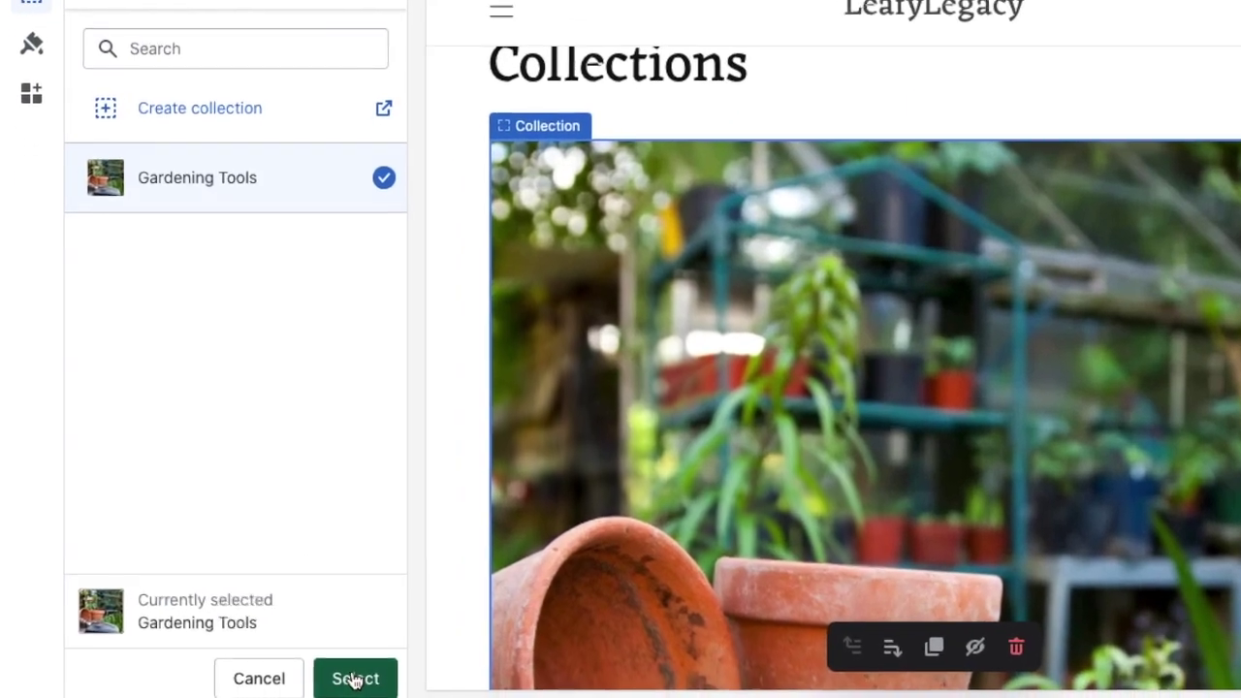
pyautogui.click(303, 696)
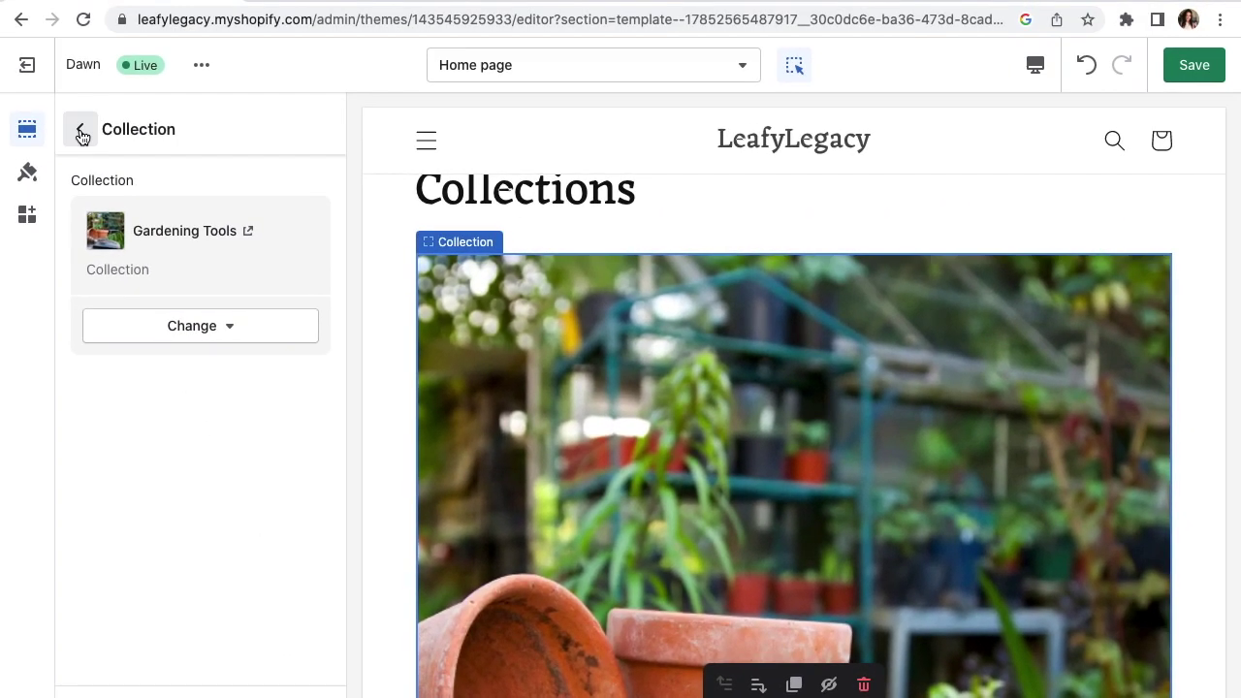
pyautogui.click(92, 12)
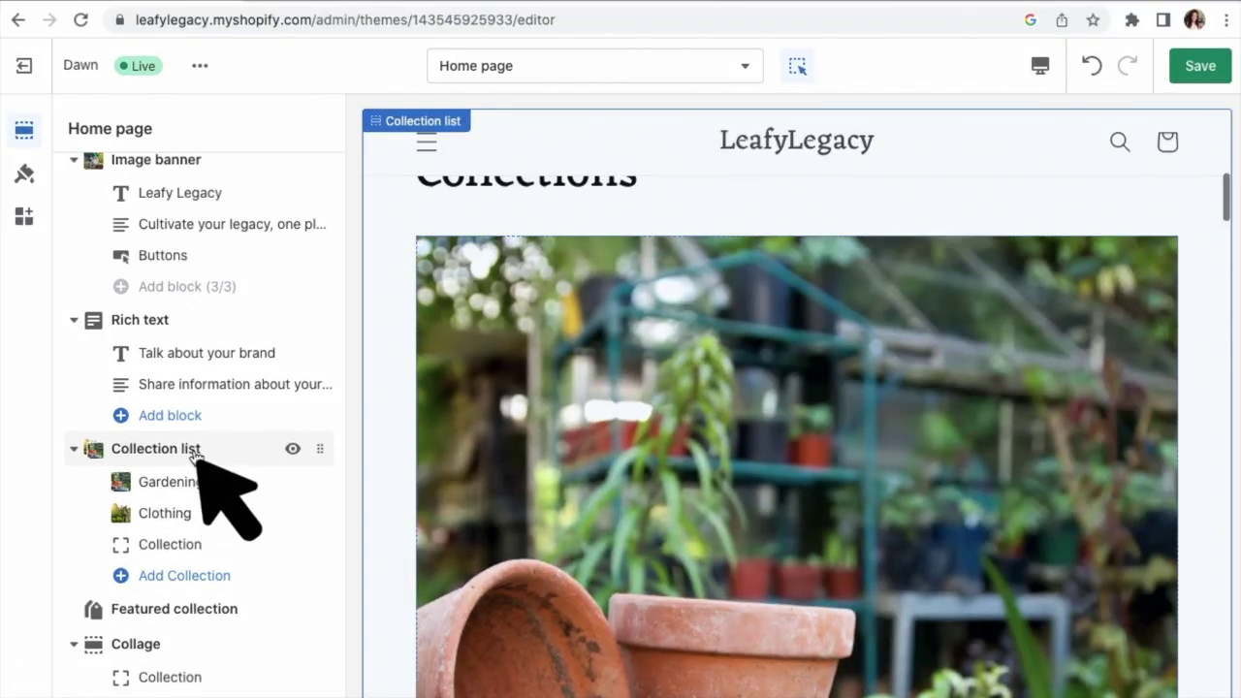
# Set the Collection list heading size to Large and image ratio to Adapt to image
pyautogui.click(197, 452)
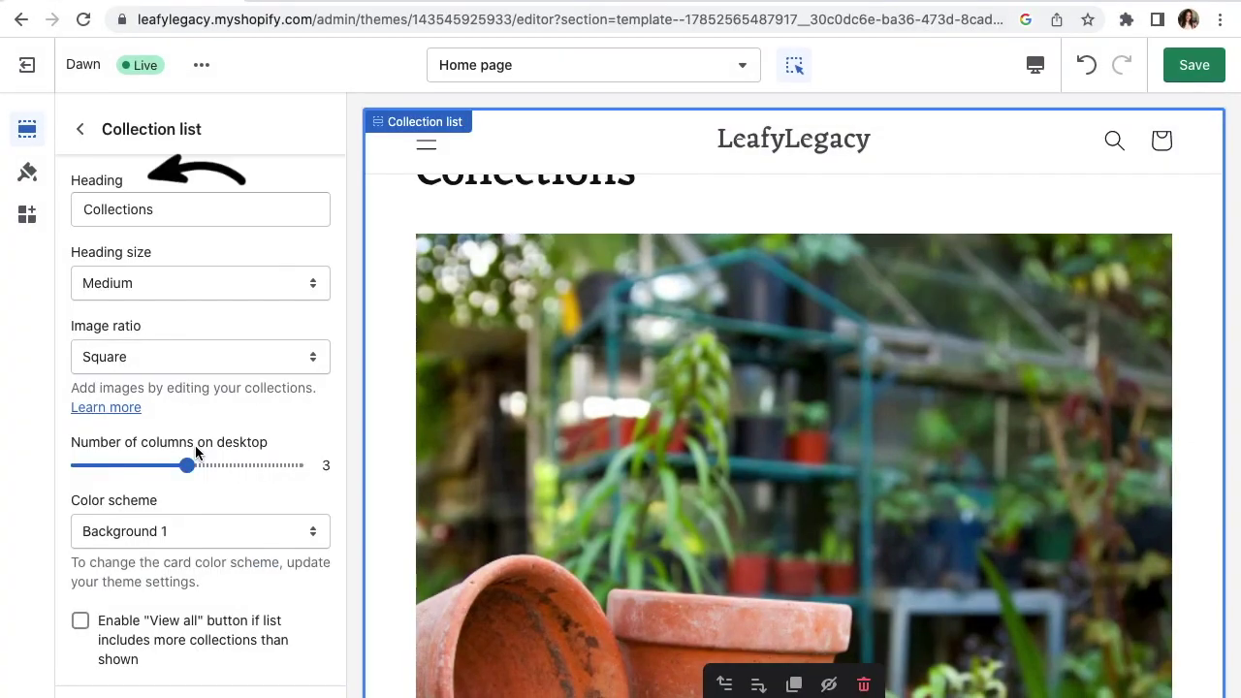
pyautogui.click(216, 286)
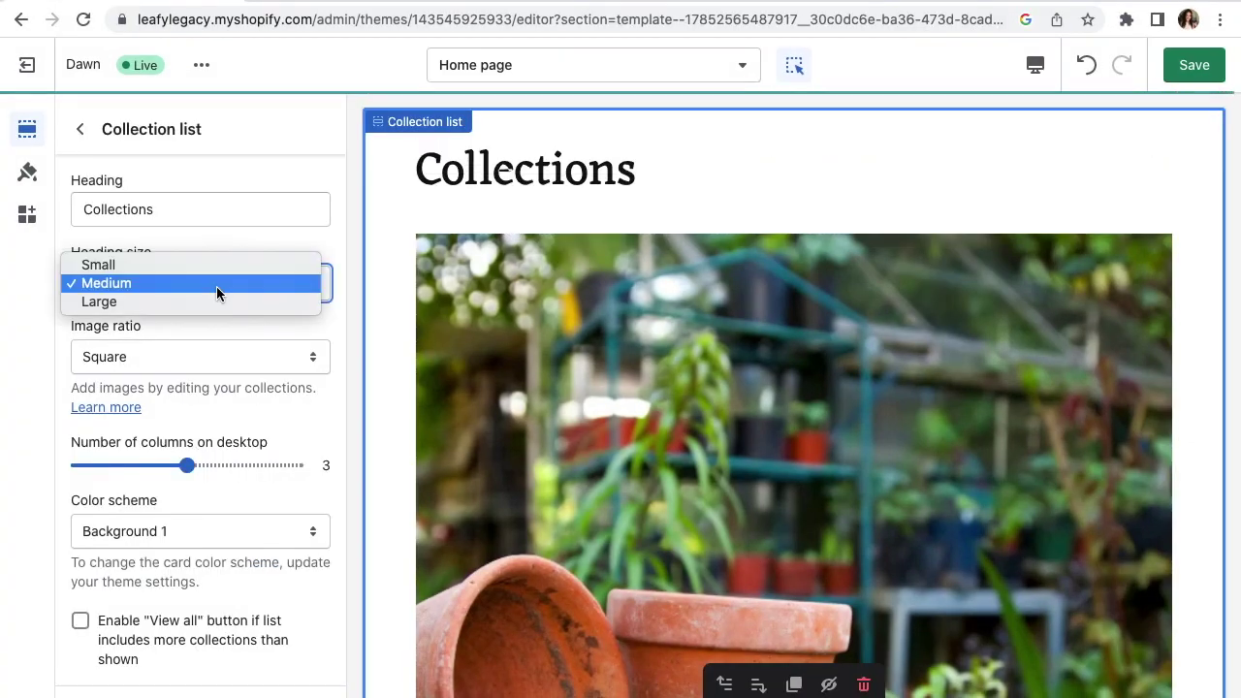
pyautogui.click(239, 281)
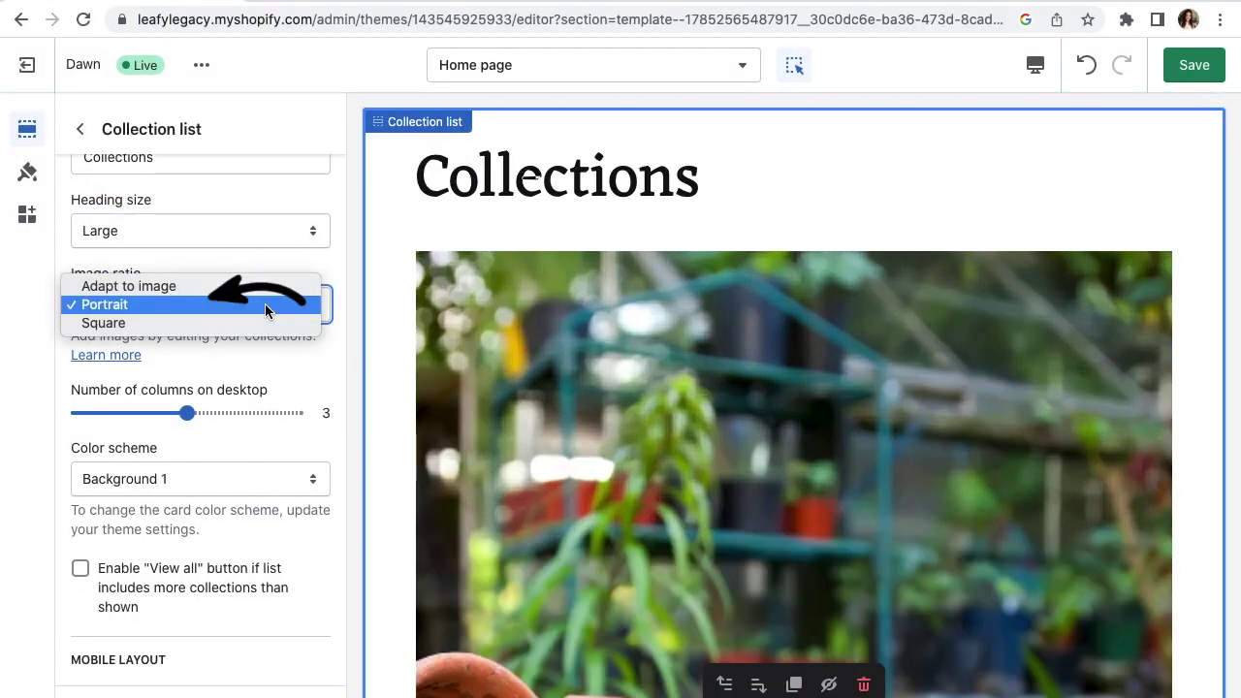
pyautogui.click(242, 287)
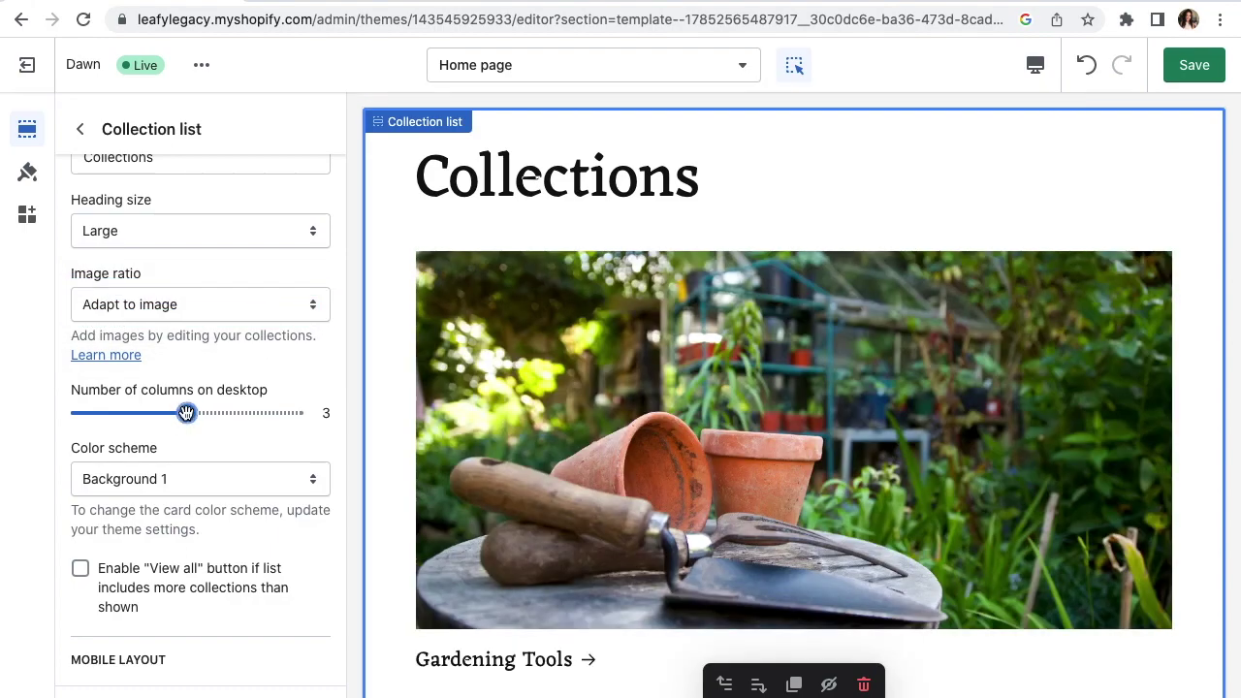
pyautogui.moveTo(186, 413)
pyautogui.mouseDown()
pyautogui.moveTo(125, 413)
pyautogui.moveTo(186, 413)
pyautogui.mouseUp()
# Keep the Background 1 color scheme, enable the View all button, and save
pyautogui.scroll(-1, 251, 435)
pyautogui.click(261, 464)
pyautogui.press('Down')
pyautogui.press('Down')
pyautogui.press('Down')
pyautogui.press('Down')
pyautogui.press('Up')
pyautogui.press('Up')
pyautogui.press('Up')
pyautogui.press('Up')
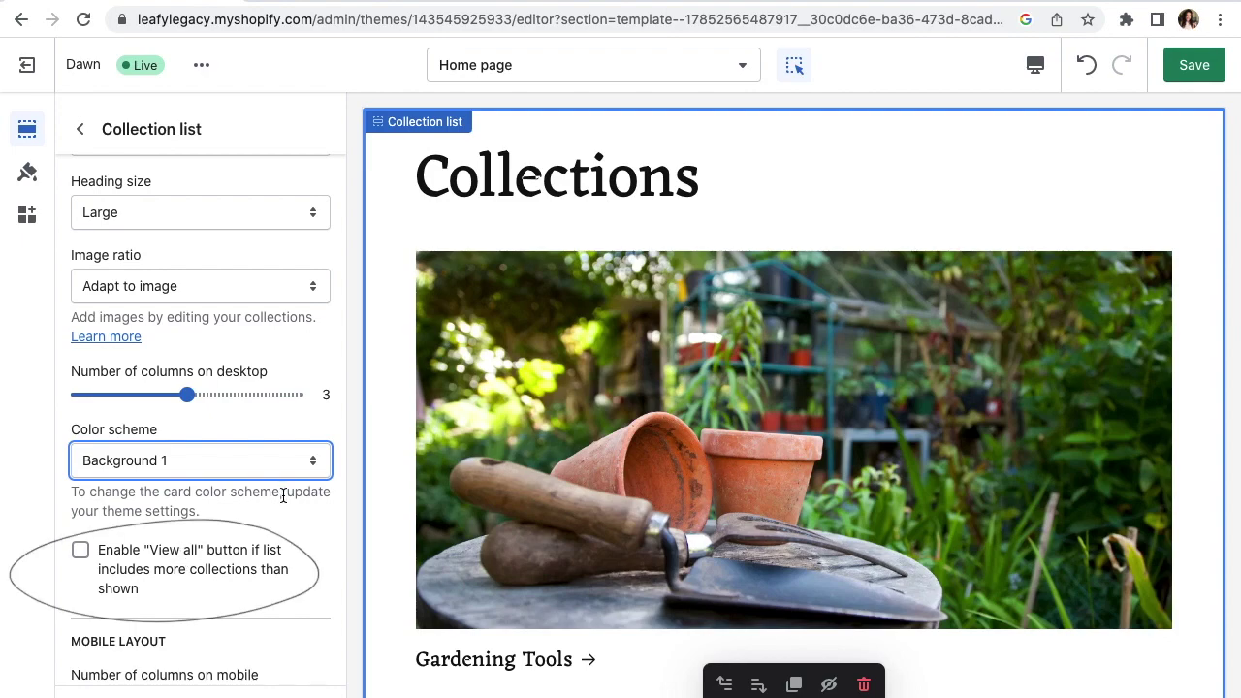
pyautogui.click(229, 558)
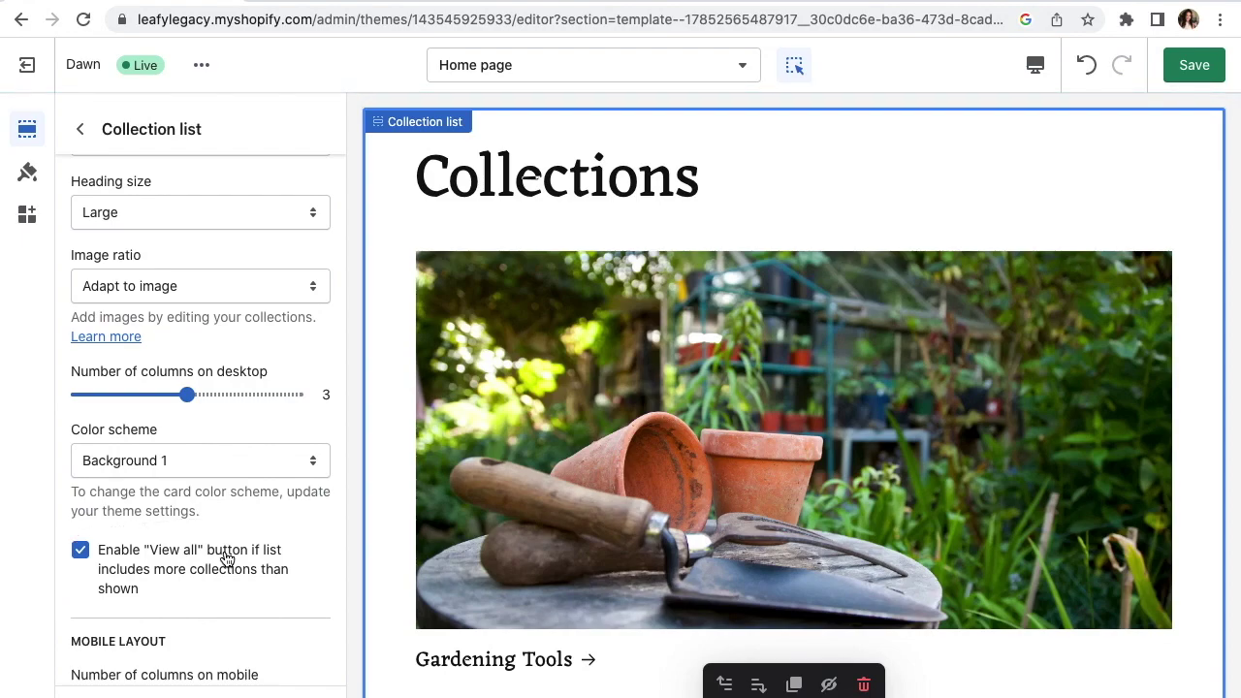
pyautogui.click(1195, 65)
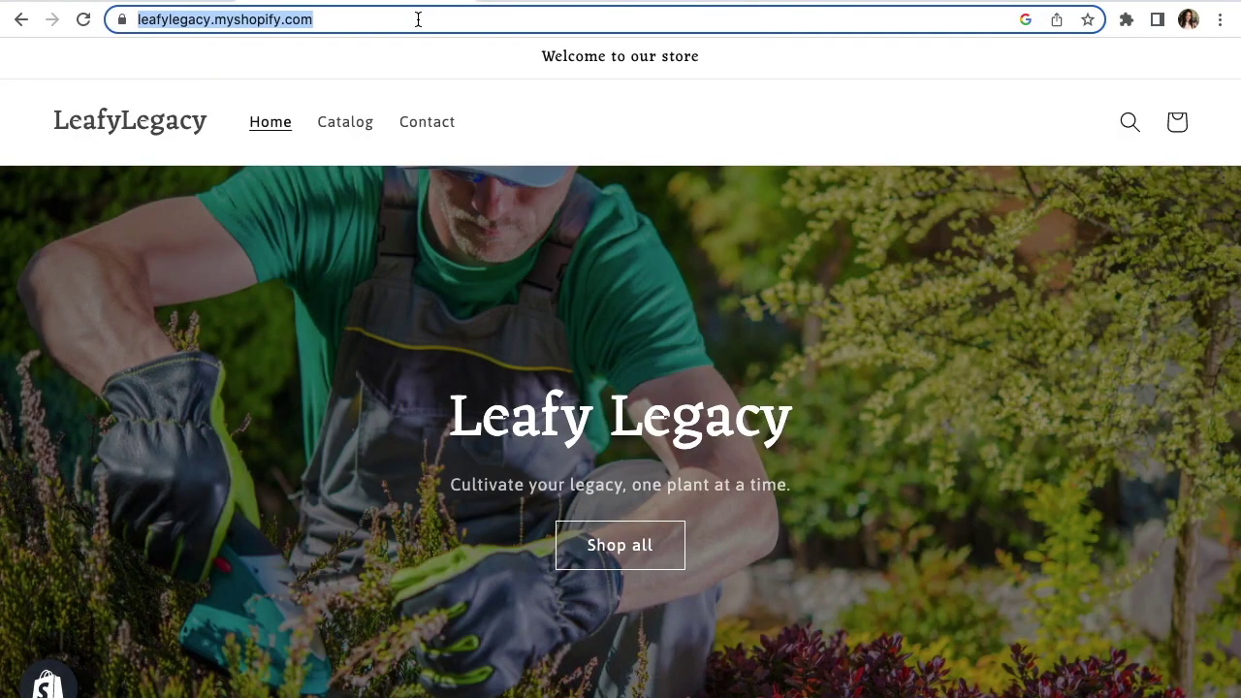
pyautogui.press('Return')
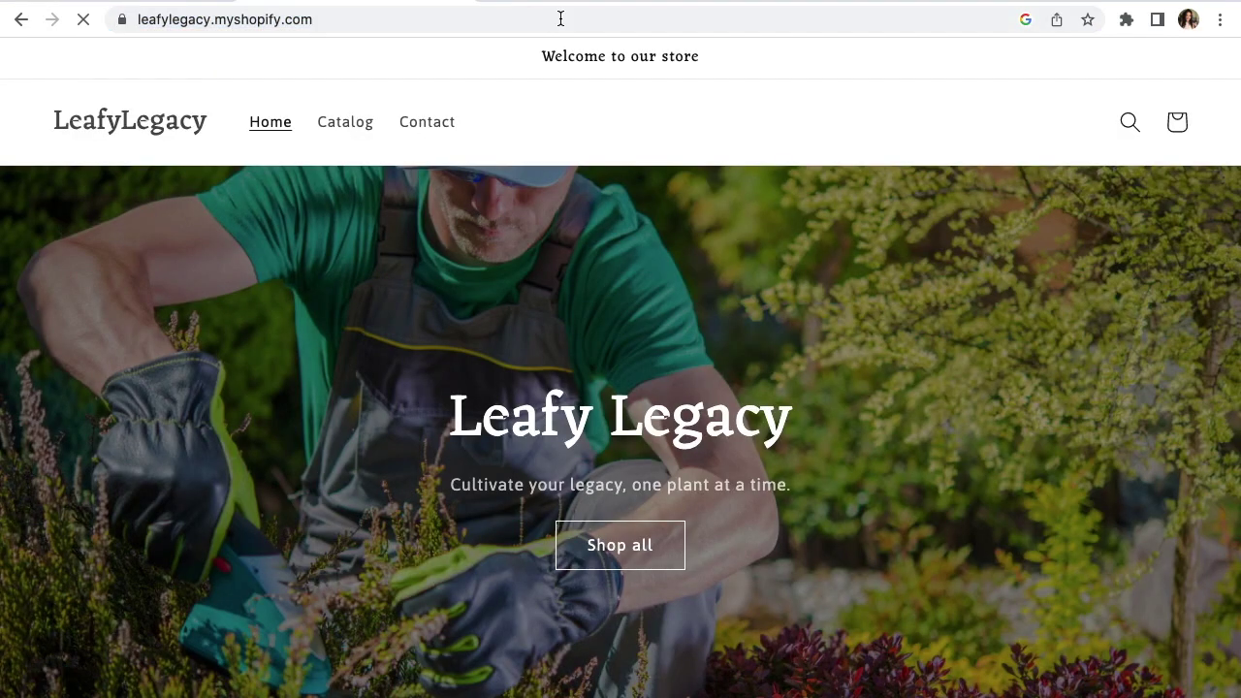
pyautogui.scroll(-10, 643, 236)
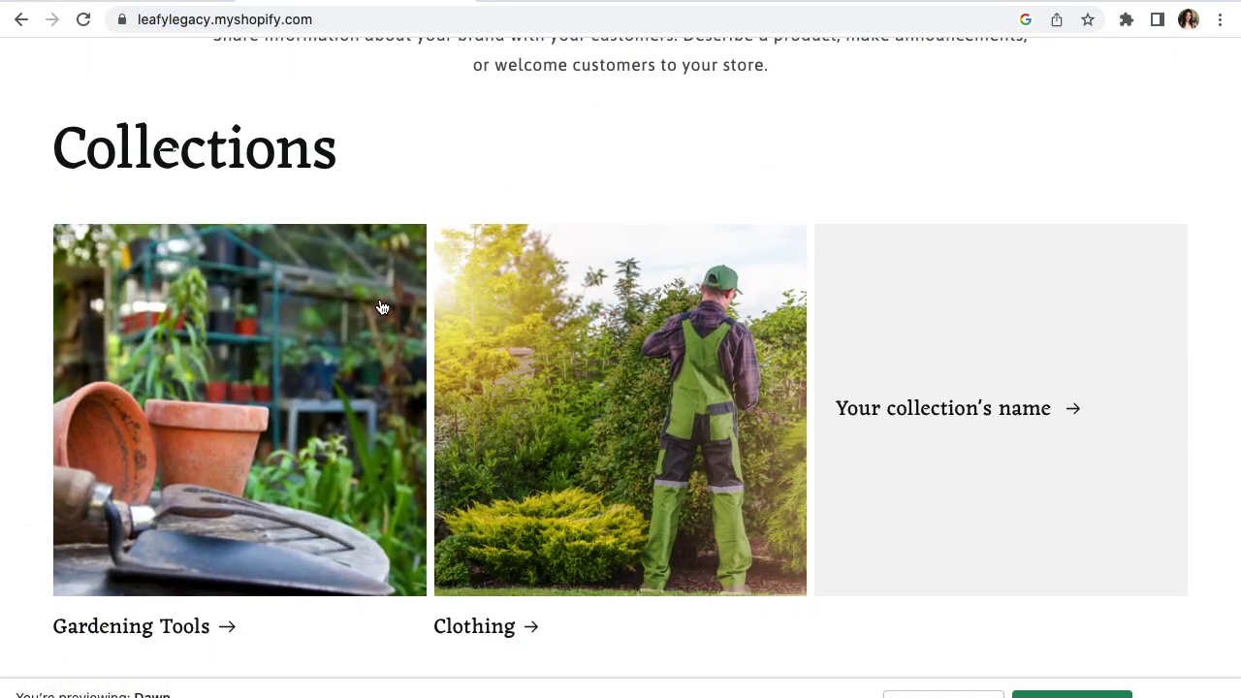
pyautogui.scroll(-7, 381, 307)
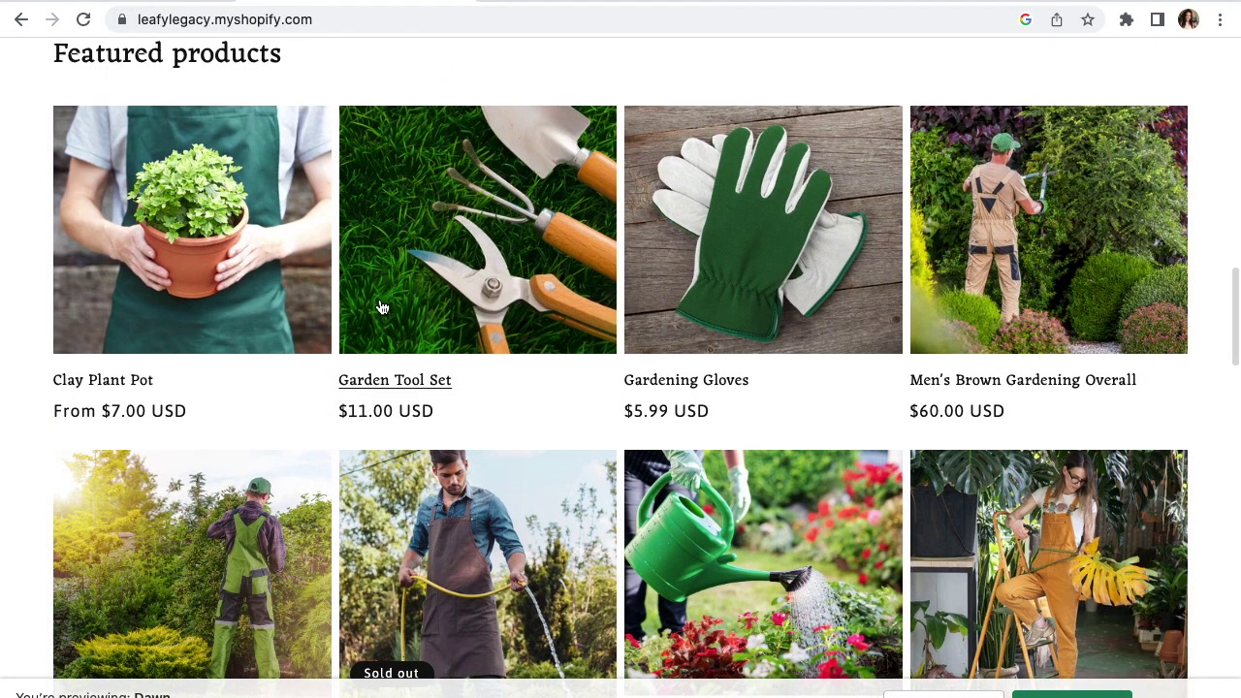
pyautogui.click(184, 3)
pyautogui.scroll(-10, 597, 286)
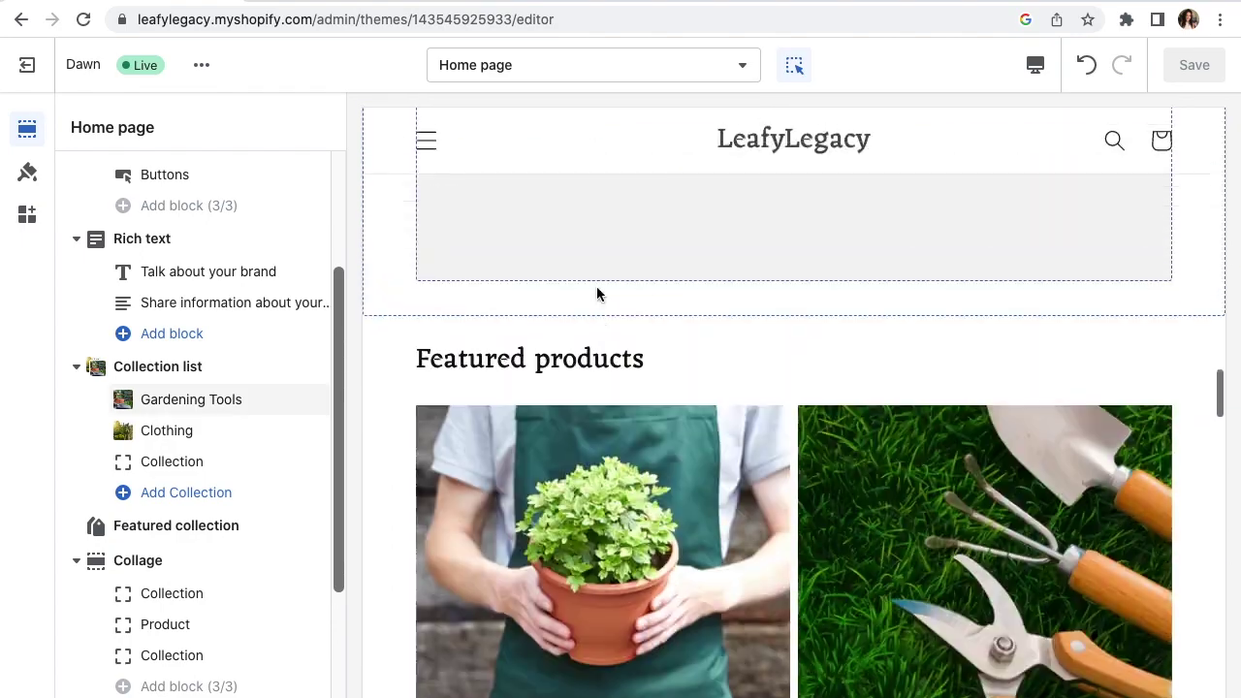
# Add a Featured collection section to the home page featuring the Gardening Tools collection
pyautogui.scroll(1, 762, 379)
pyautogui.moveTo(762, 379)
pyautogui.click(797, 389)
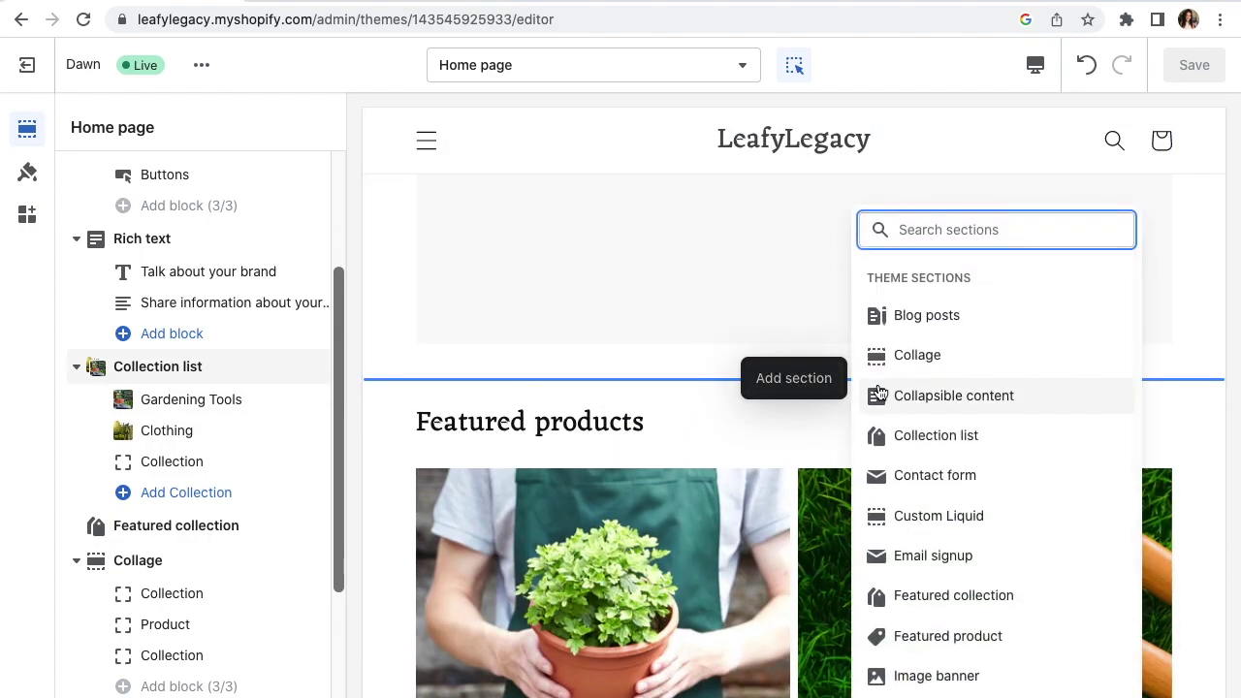
pyautogui.click(916, 601)
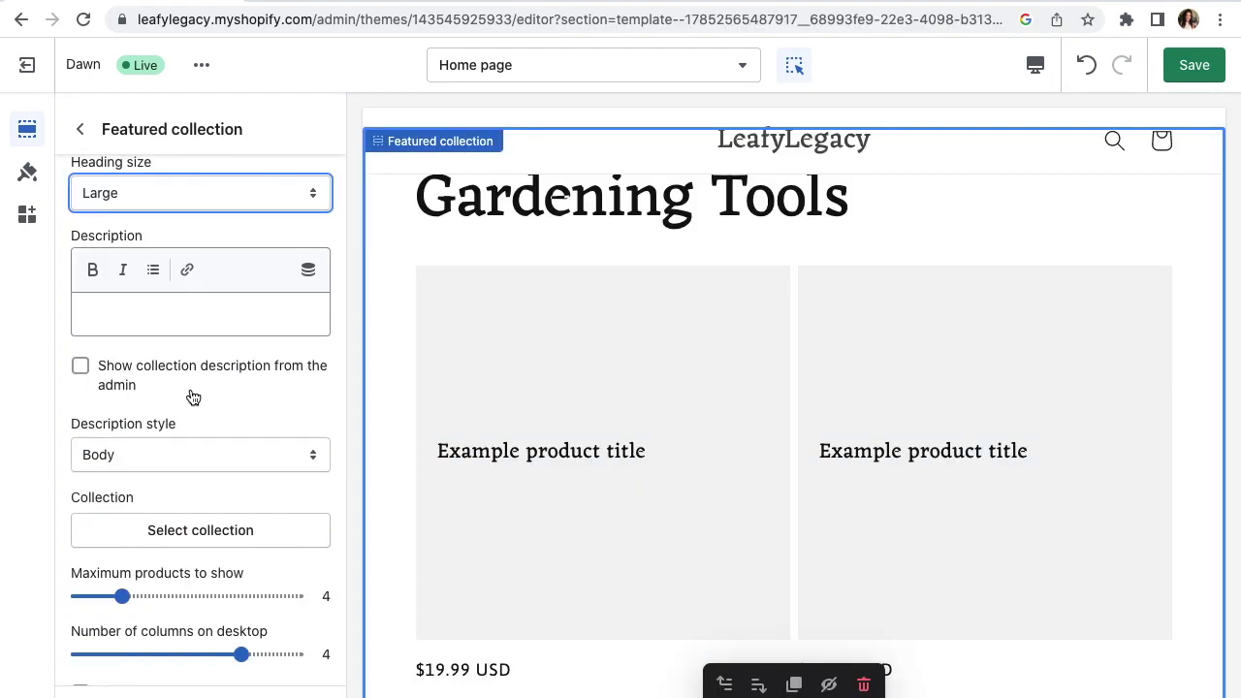
pyautogui.scroll(-2, 193, 398)
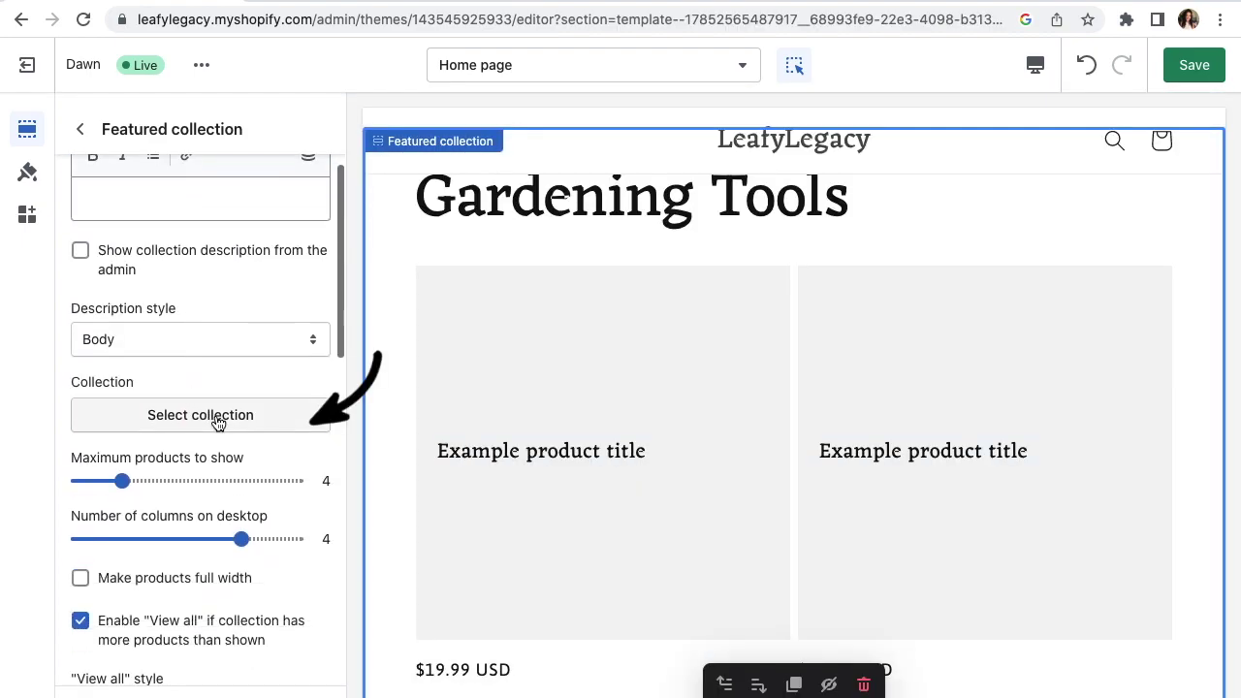
pyautogui.click(218, 424)
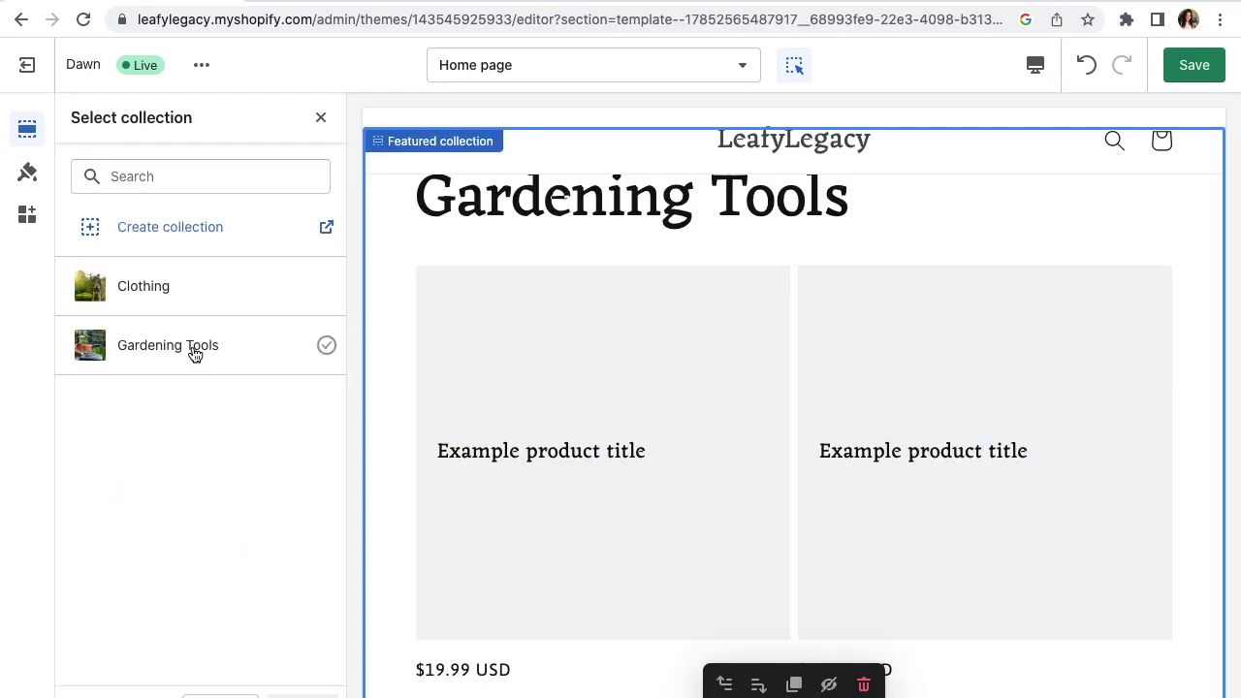
pyautogui.click(193, 355)
pyautogui.click(302, 697)
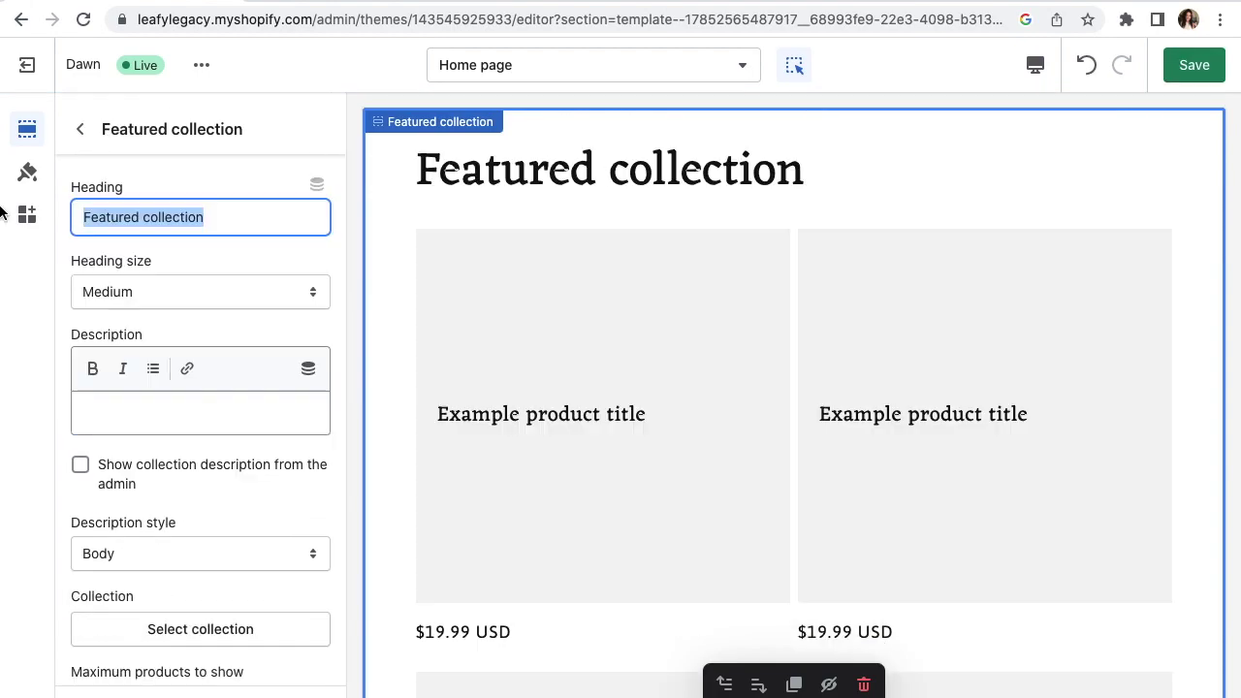
# Give the Featured collection the heading 'Gardening Tools' with Large heading size
pyautogui.write('Gardening Tools')
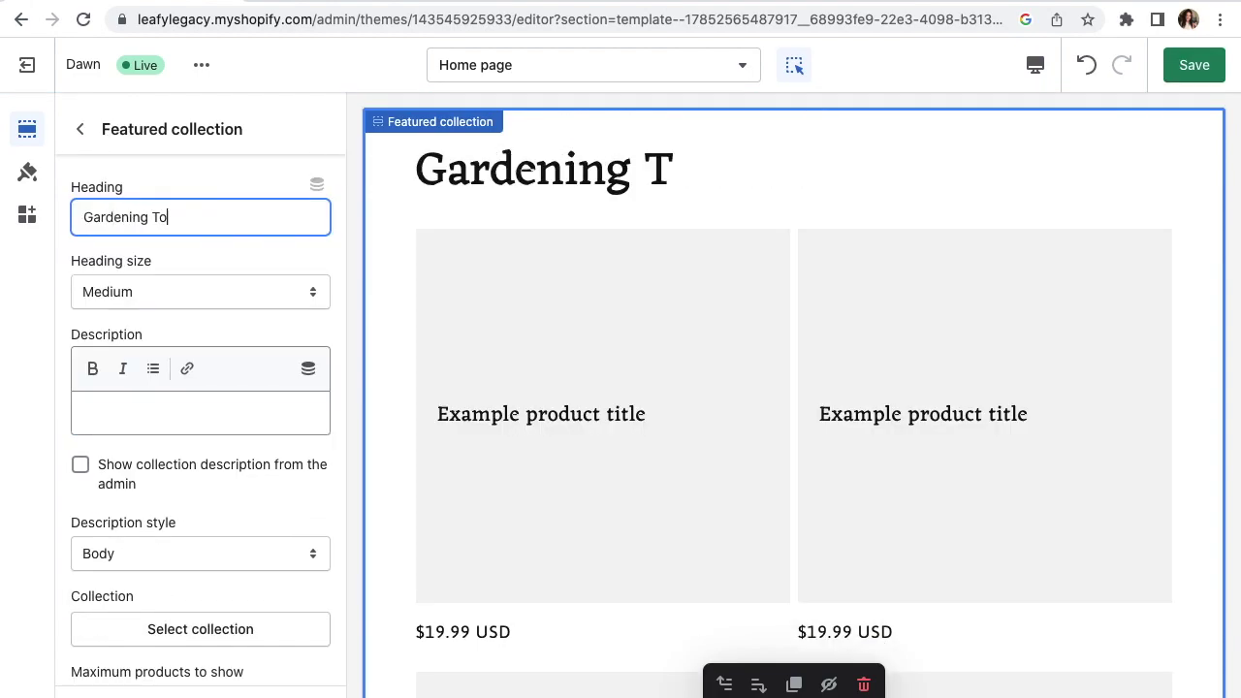
pyautogui.click(146, 292)
pyautogui.click(117, 312)
pyautogui.scroll(-3, 184, 368)
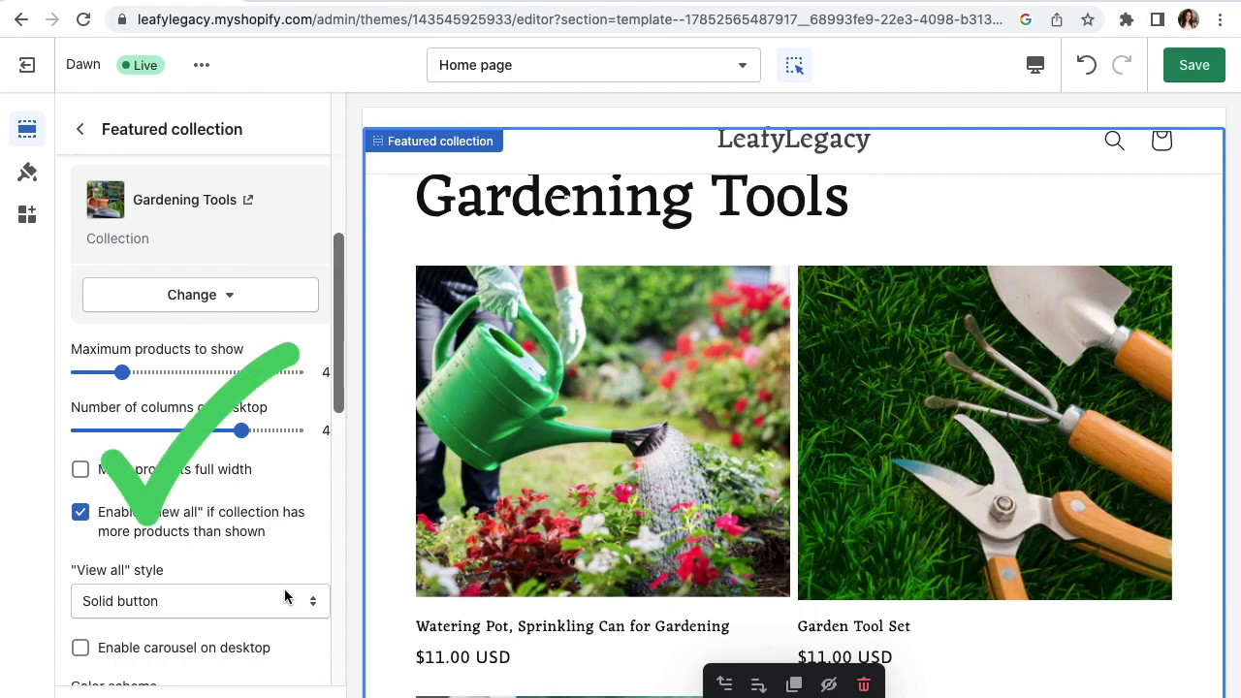
pyautogui.scroll(-4, 284, 588)
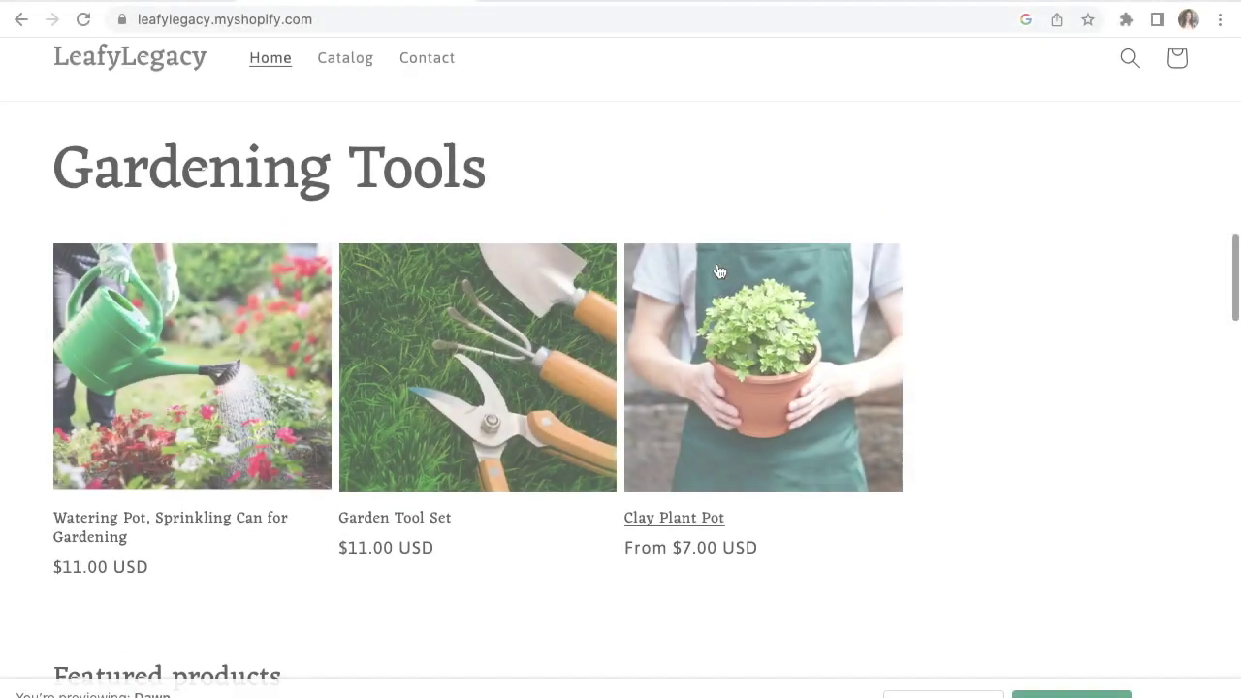
pyautogui.scroll(10, 717, 262)
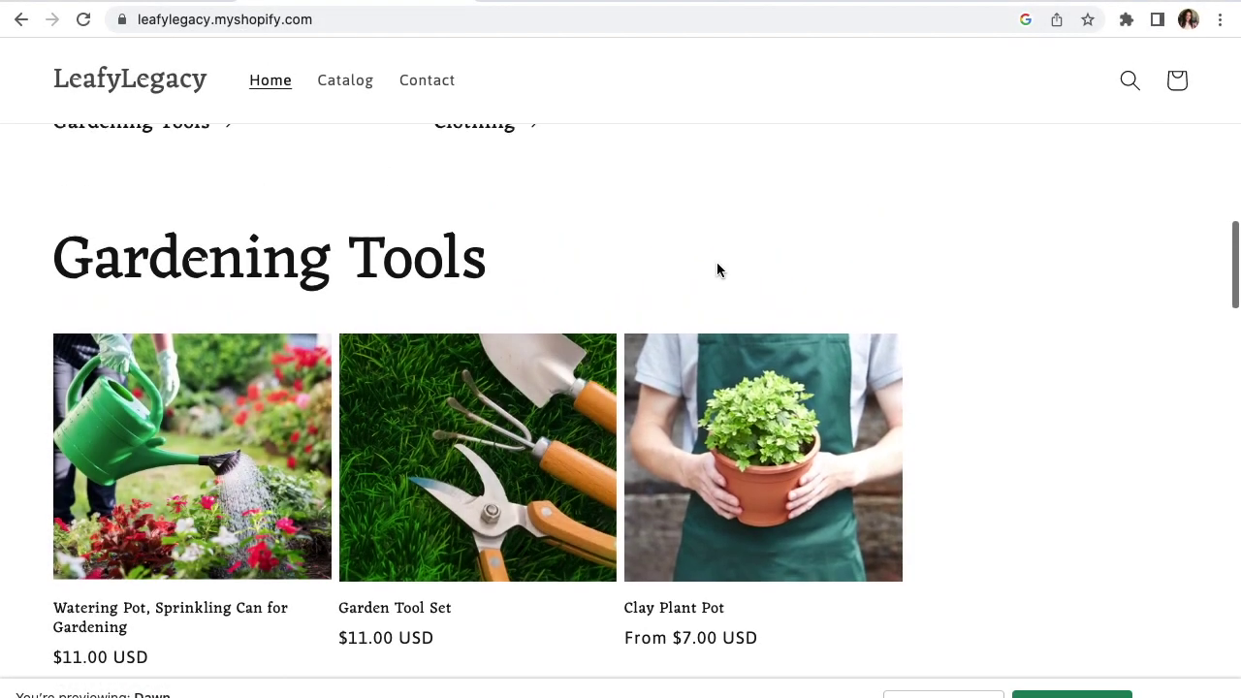
pyautogui.scroll(2, 958, 318)
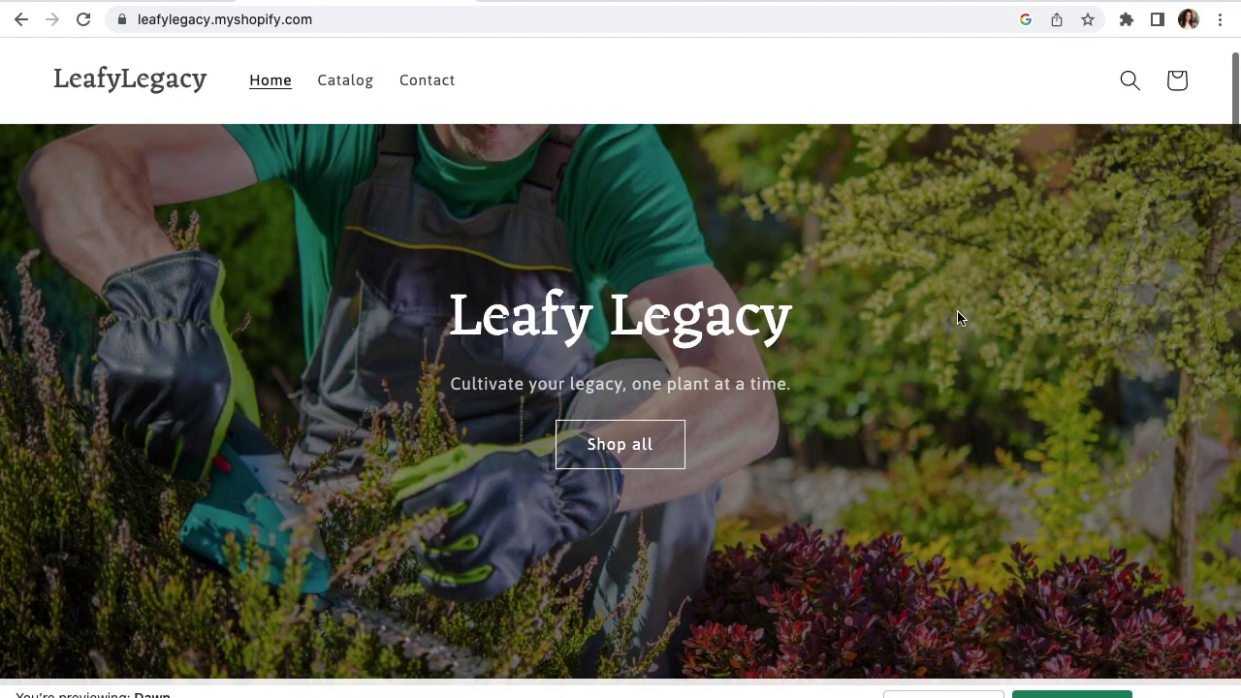
pyautogui.click(900, 19)
pyautogui.press('Return')
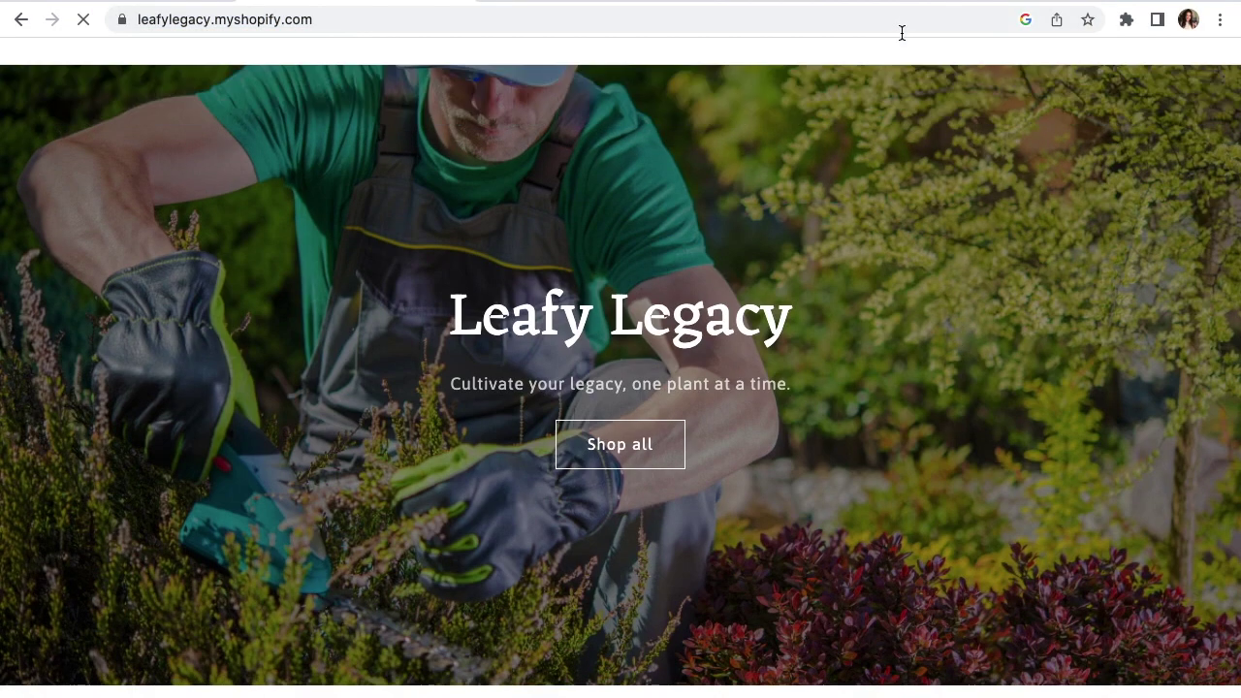
pyautogui.scroll(-8, 974, 313)
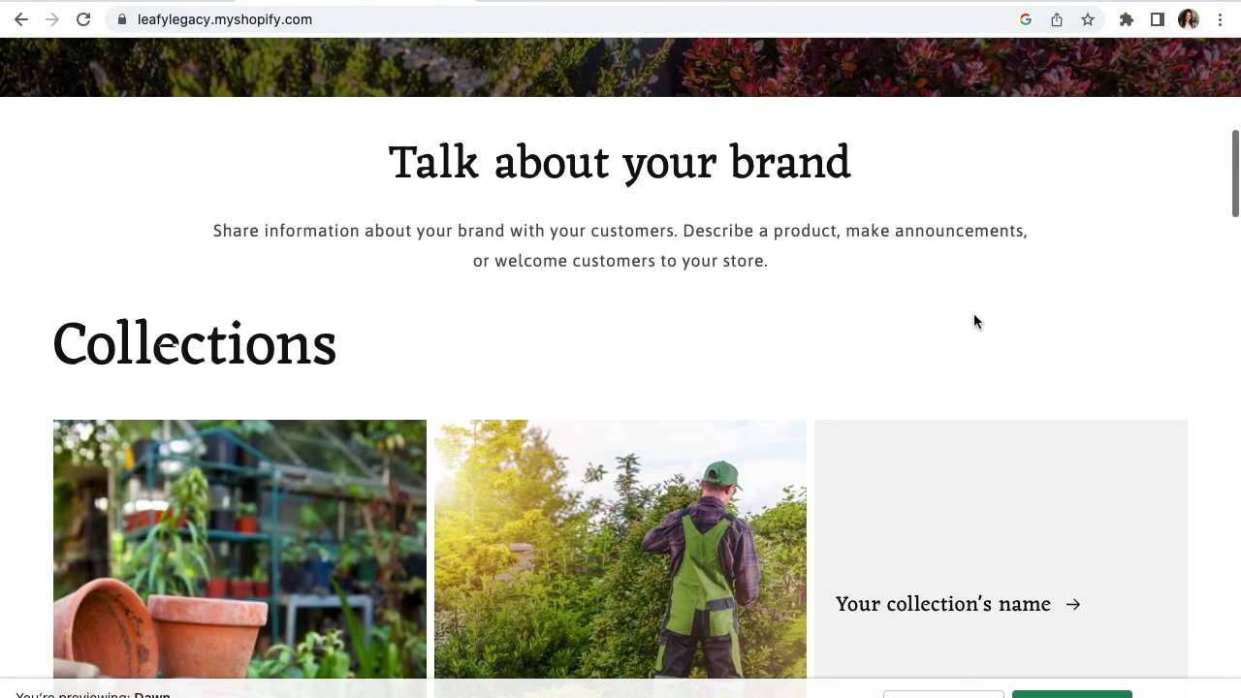